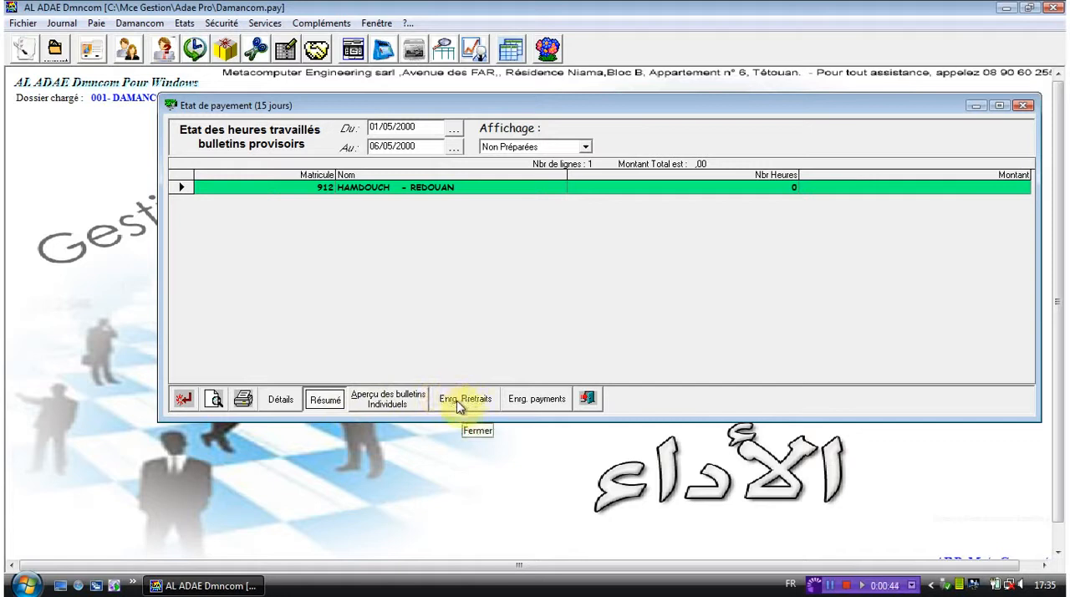
# - View the confirmation dialogs for recording withdrawals and payments without validating them, and close the payment statement
pyautogui.click(468, 407)
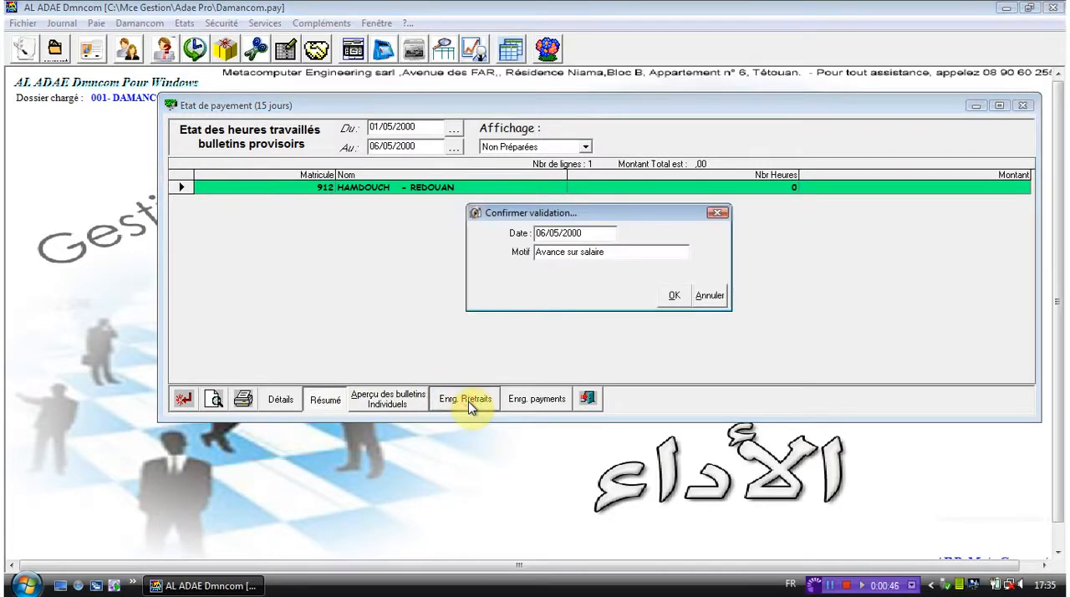
pyautogui.click(717, 214)
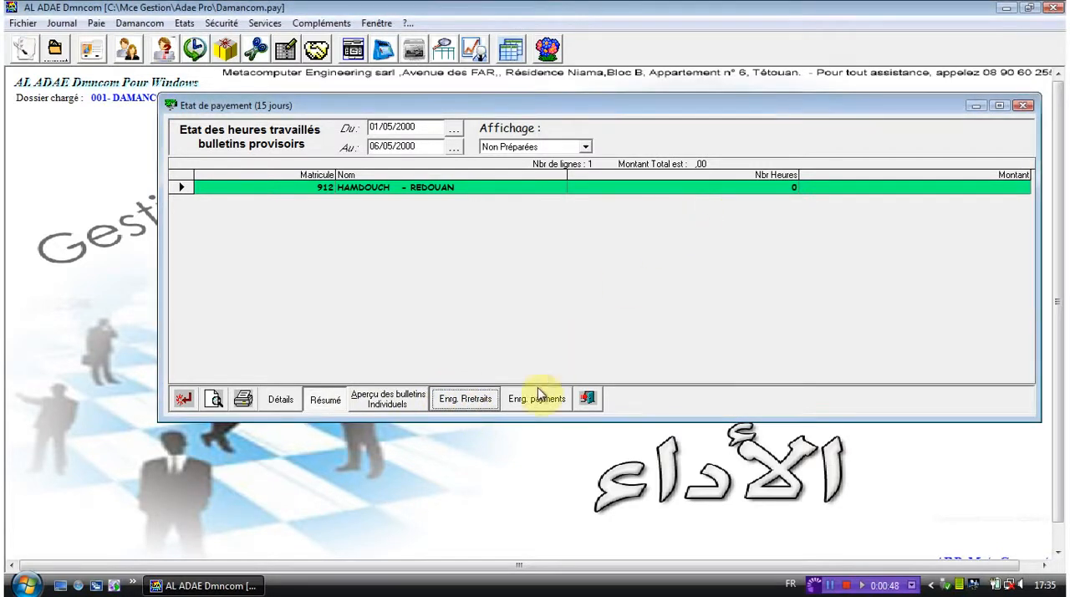
pyautogui.click(538, 404)
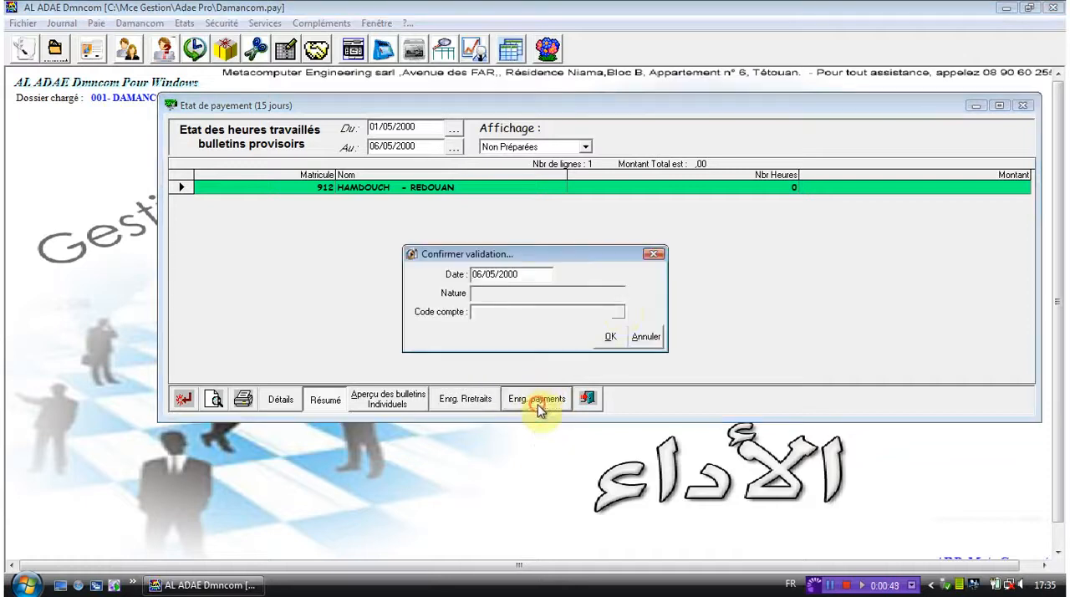
pyautogui.click(655, 254)
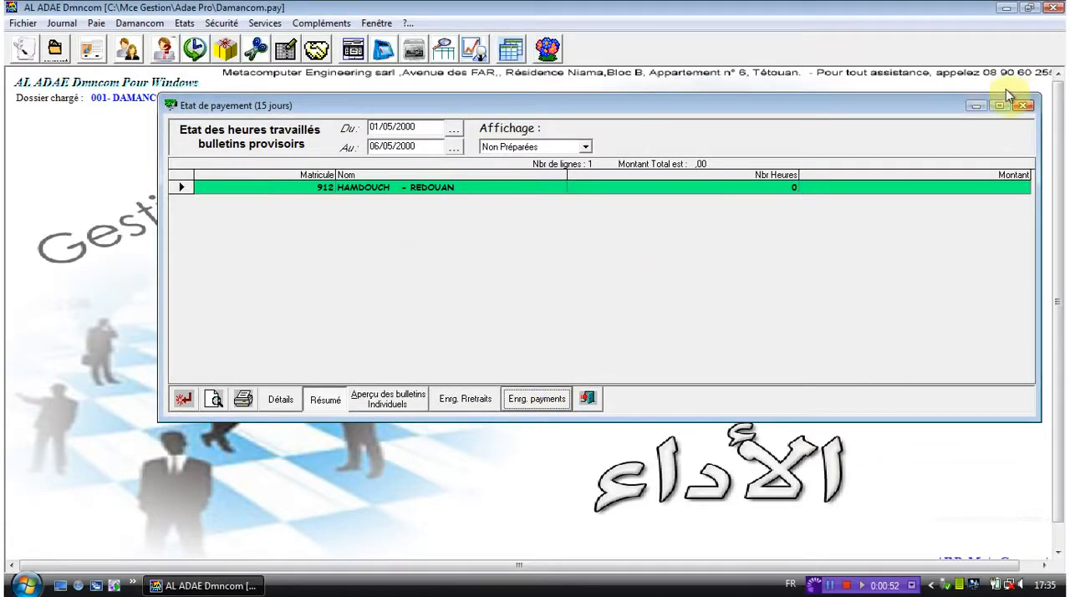
pyautogui.click(1023, 106)
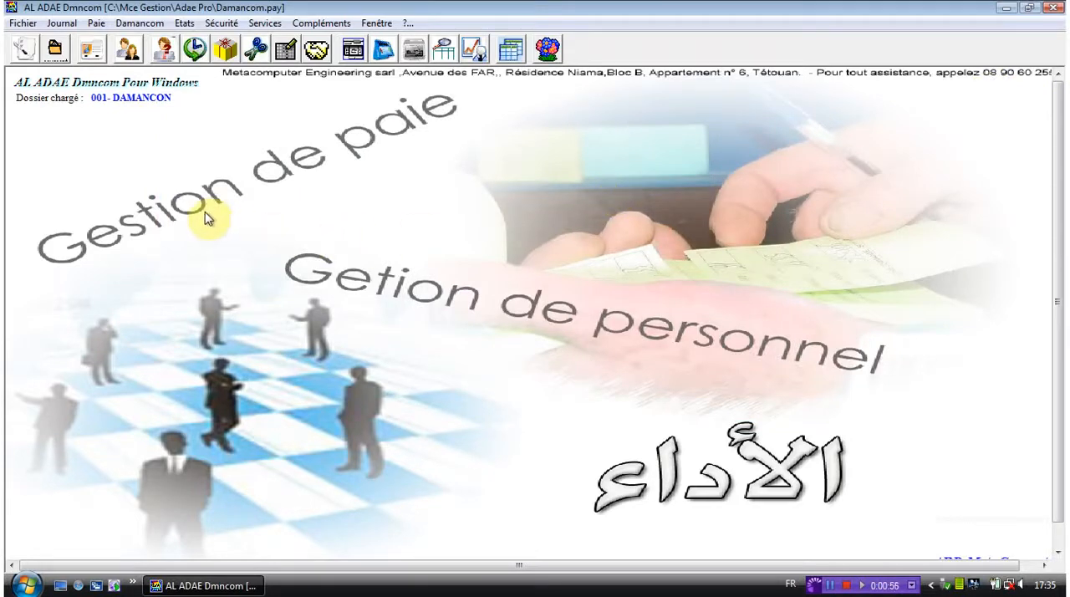
# - Open the payslip simulation, retouching and verification window
pyautogui.click(98, 23)
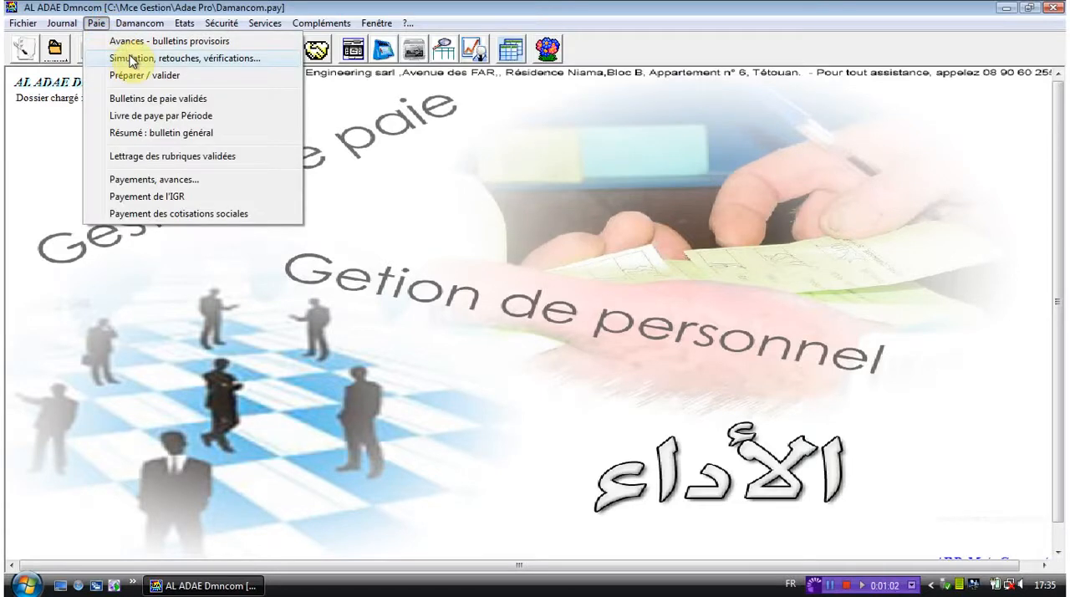
pyautogui.click(129, 59)
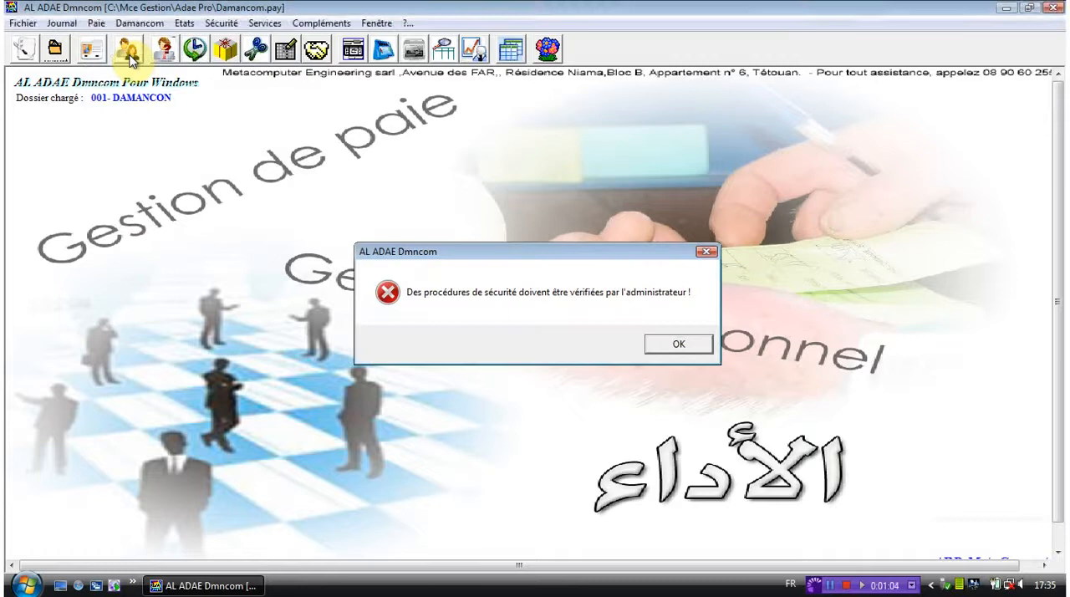
pyautogui.press('Return')
pyautogui.moveTo(196, 33)
pyautogui.mouseDown()
pyautogui.moveTo(280, 61)
pyautogui.moveTo(306, 112)
pyautogui.mouseUp()
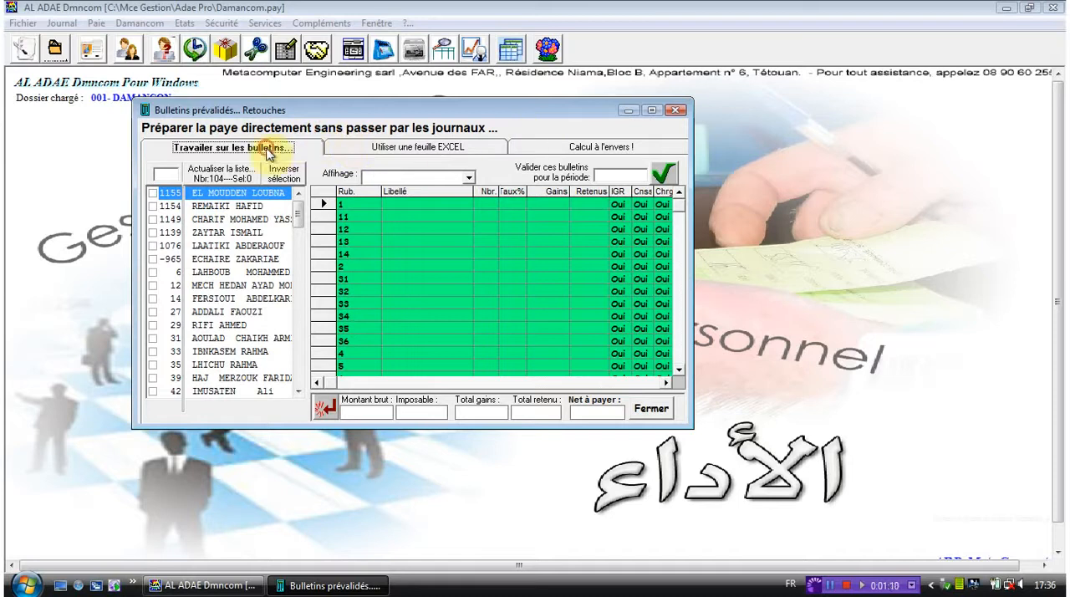
# - Enter the employee's matricule number above the personnel list and refresh the list
pyautogui.click(171, 175)
pyautogui.write('877')
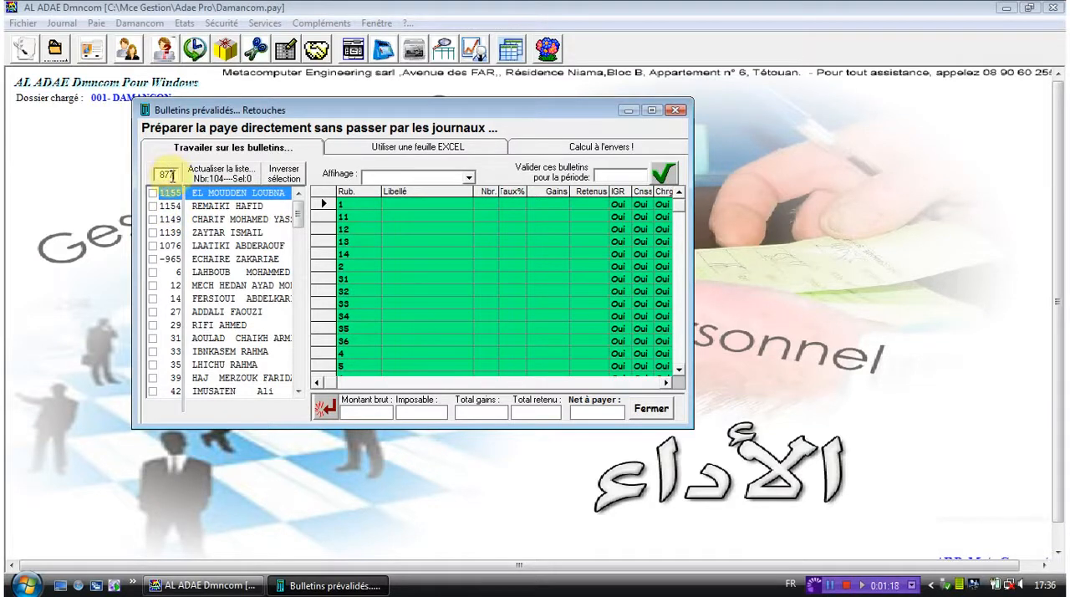
pyautogui.click(197, 177)
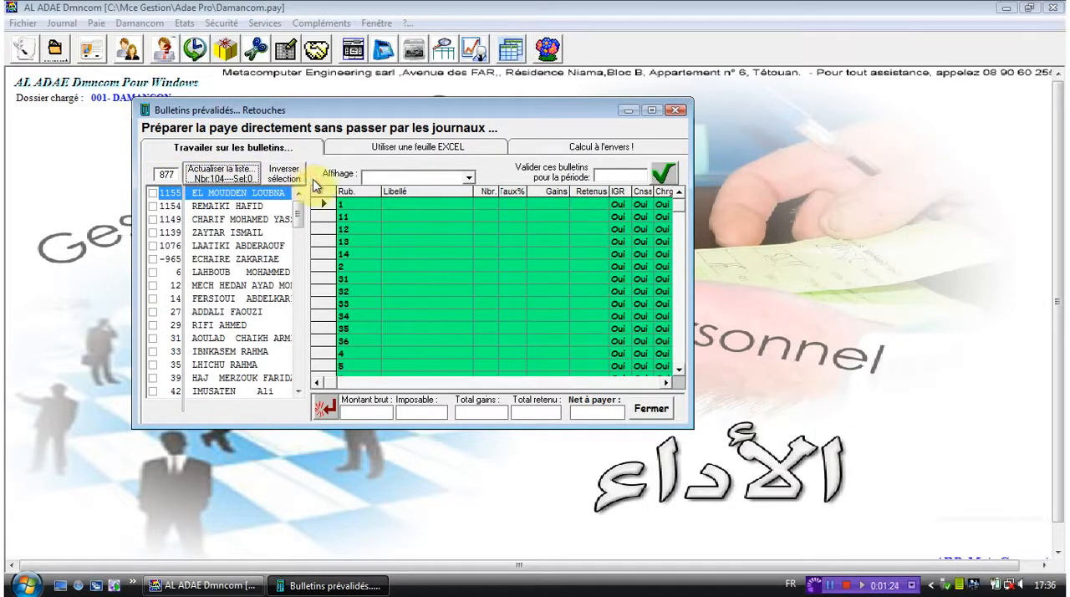
# - Display all rubrics (Toutes les rubriques) and validate the payslips for the period 20/08/2000
pyautogui.click(468, 177)
pyautogui.click(435, 192)
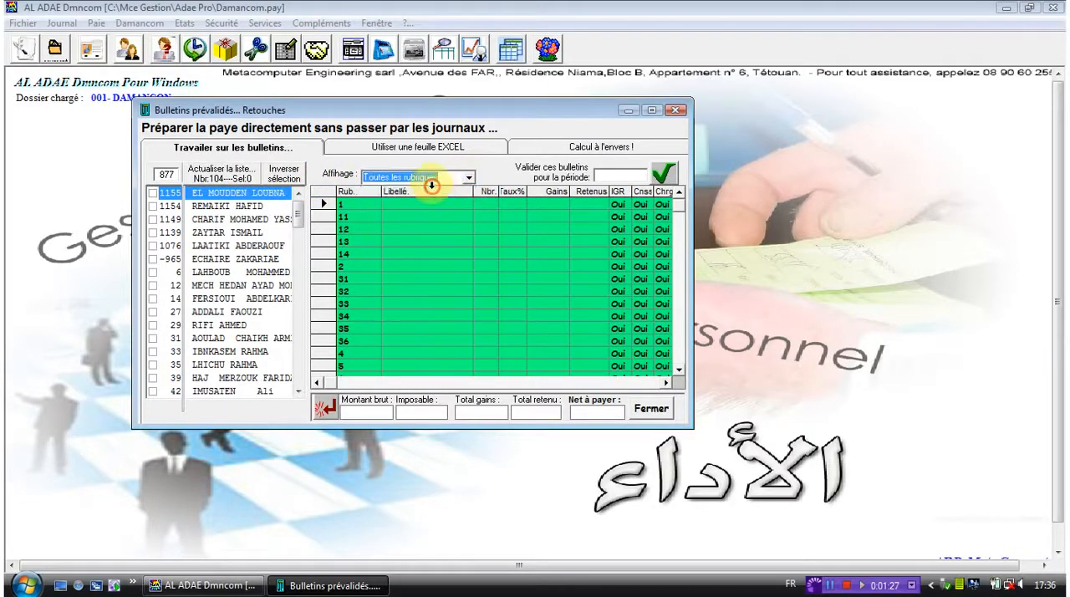
pyautogui.click(469, 178)
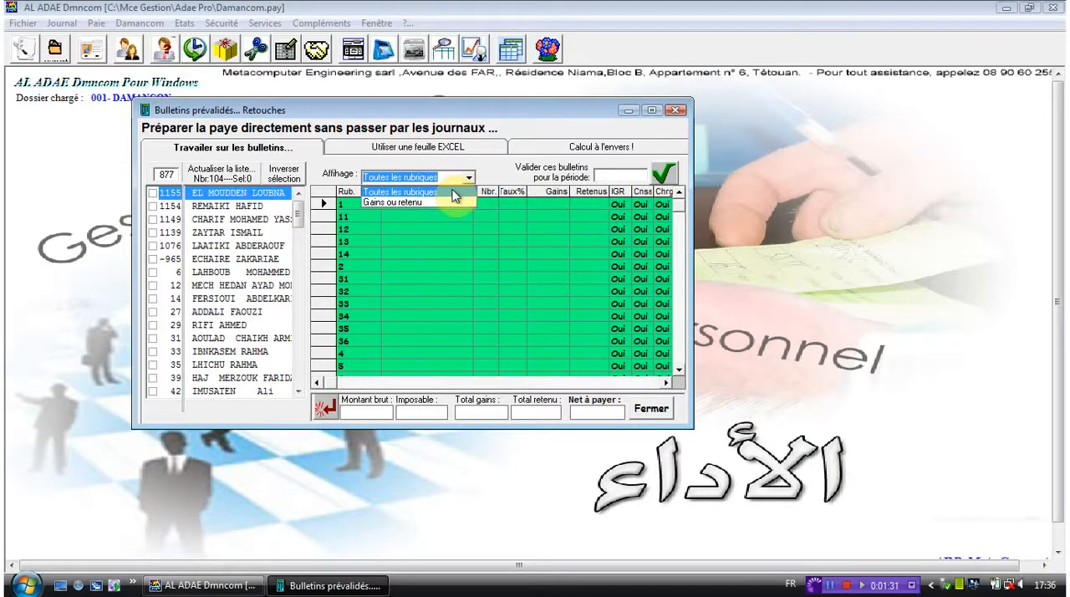
pyautogui.click(618, 173)
pyautogui.write('4')
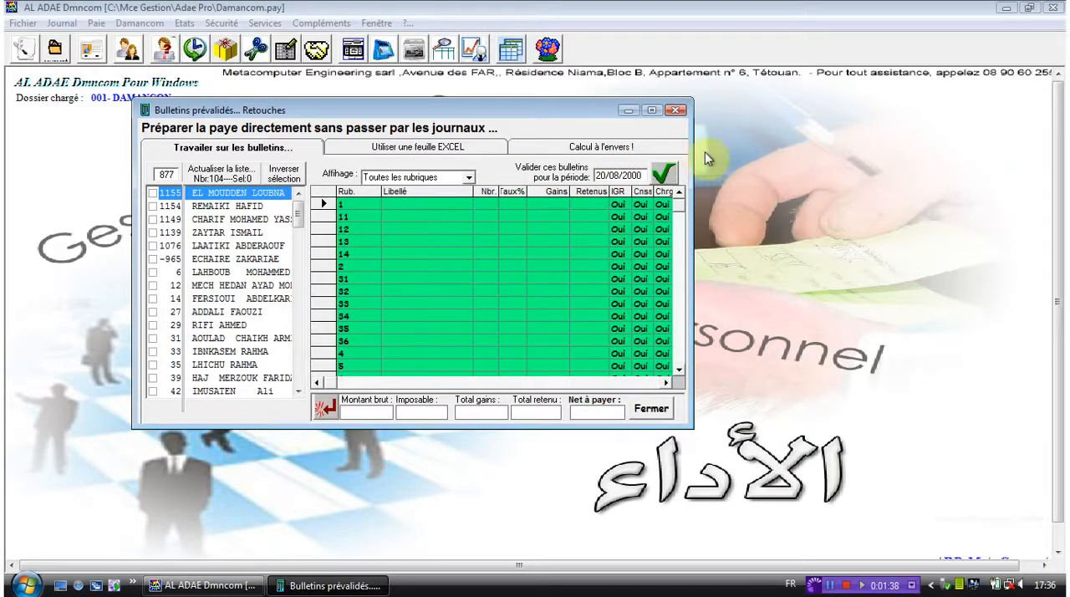
pyautogui.click(664, 171)
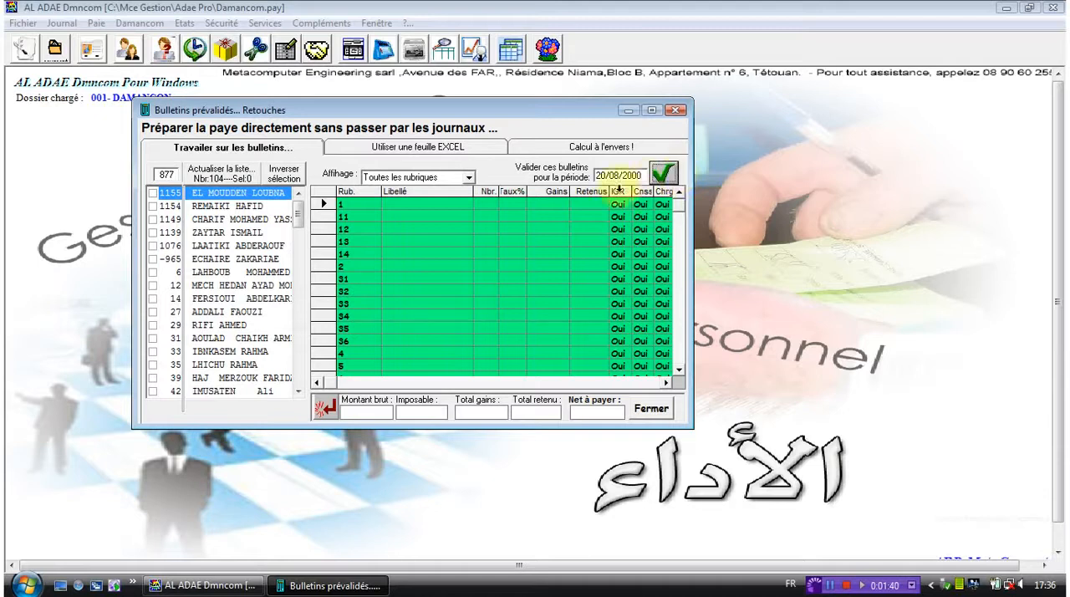
# - View the Excel sheet and reverse calculation pages, and close the payslip retouching window
pyautogui.click(413, 157)
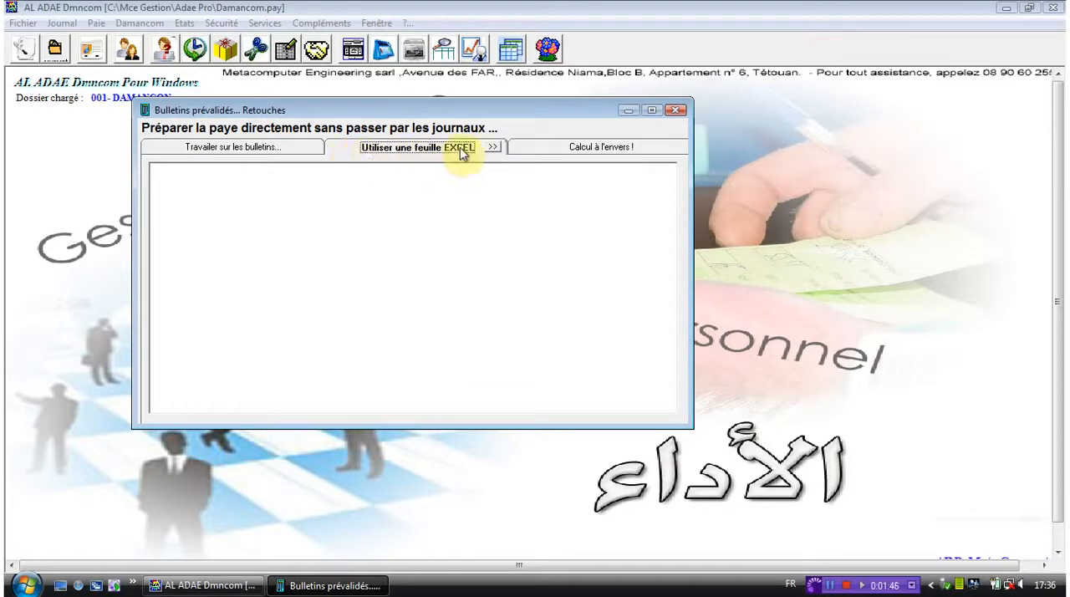
pyautogui.click(580, 148)
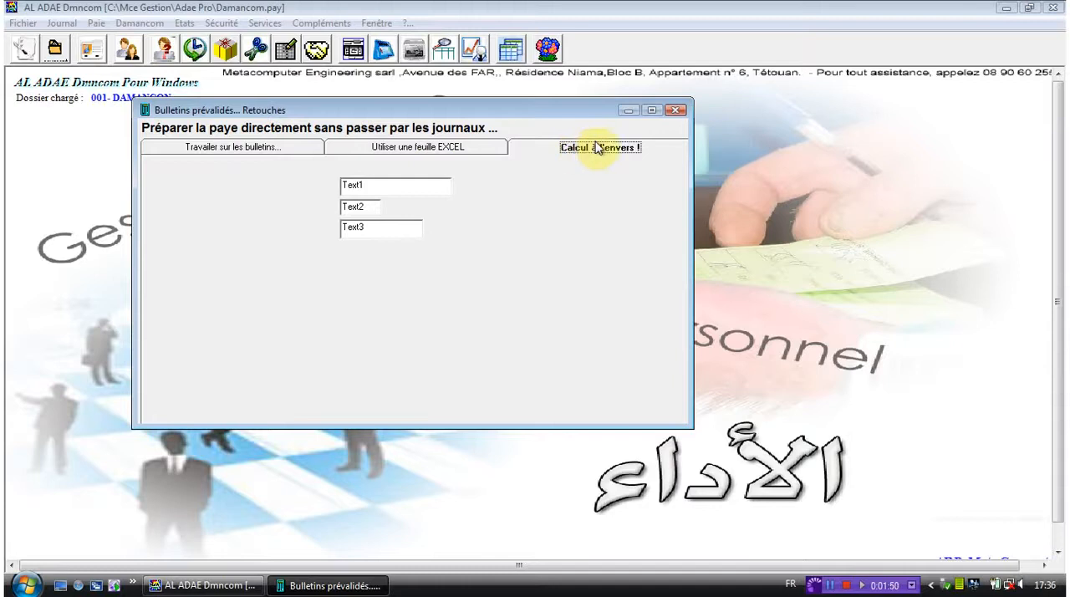
pyautogui.click(686, 112)
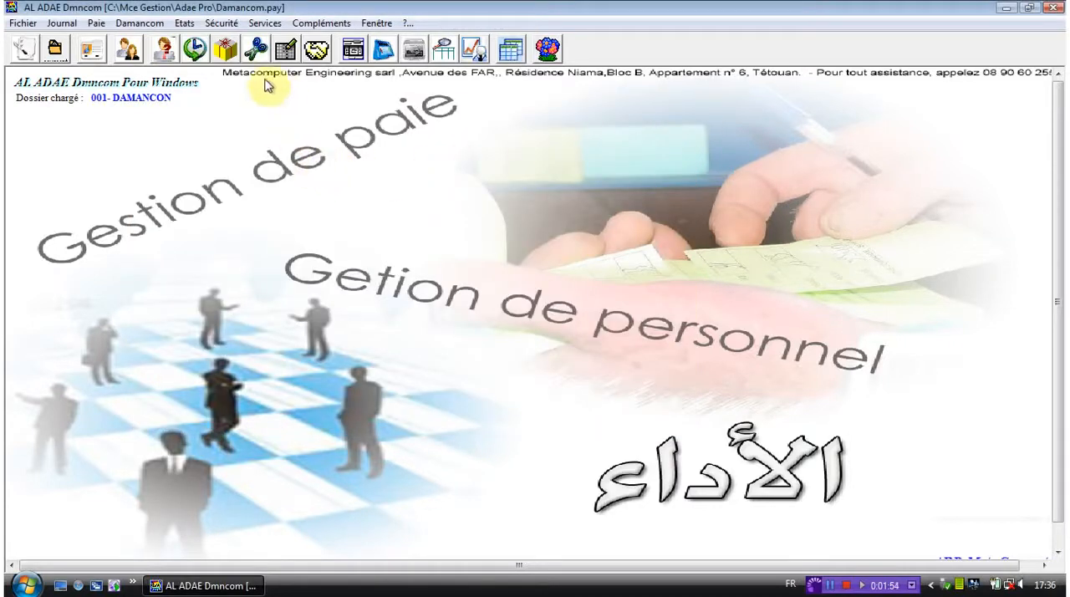
# - Open the payroll preparation and validation window for the period 06/05/2000
pyautogui.click(102, 24)
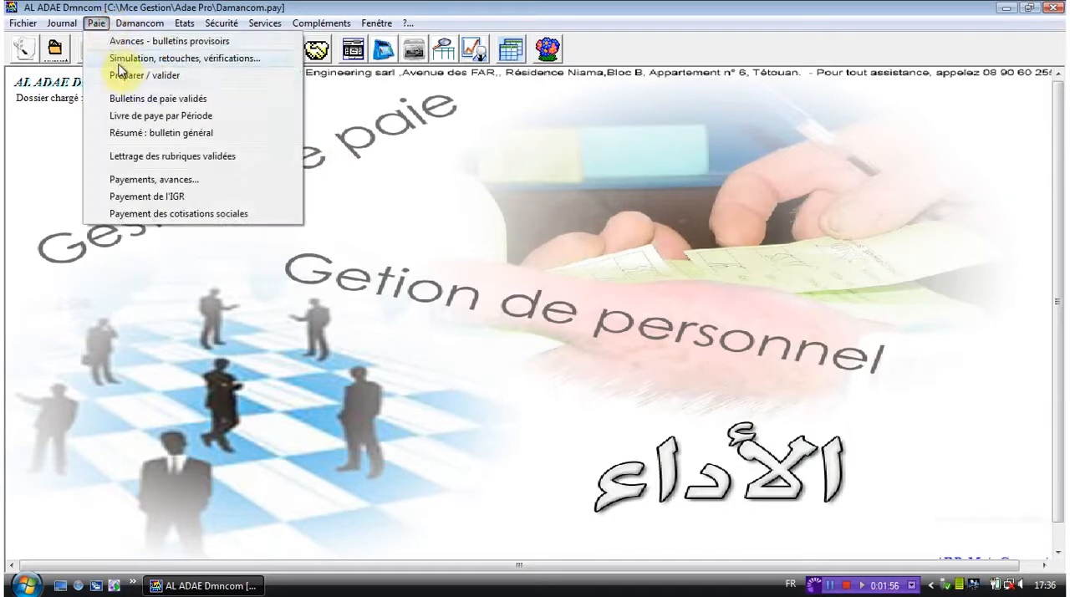
pyautogui.click(123, 79)
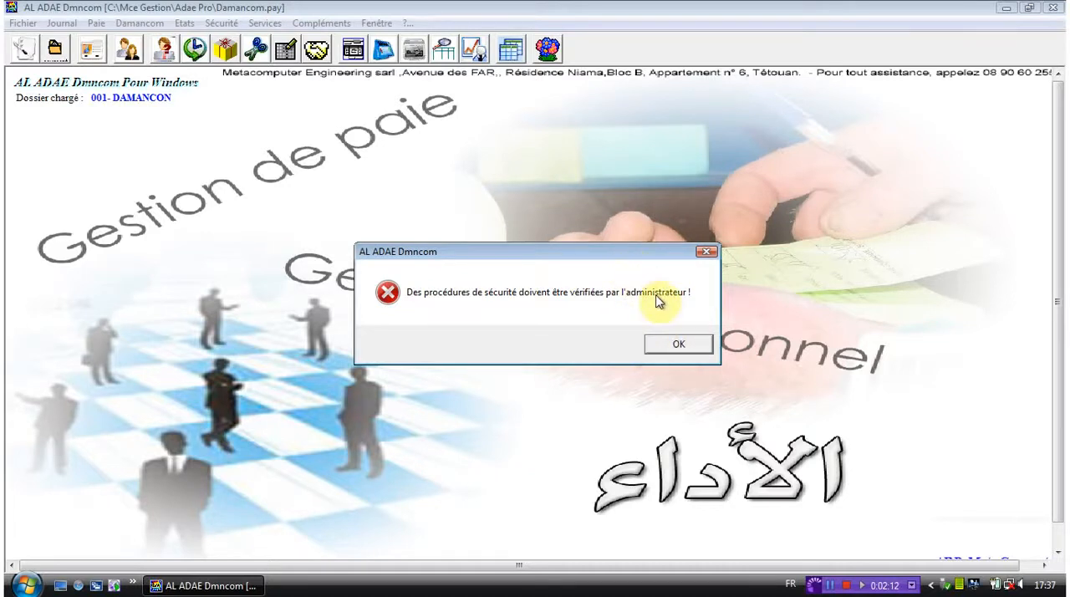
pyautogui.click(678, 345)
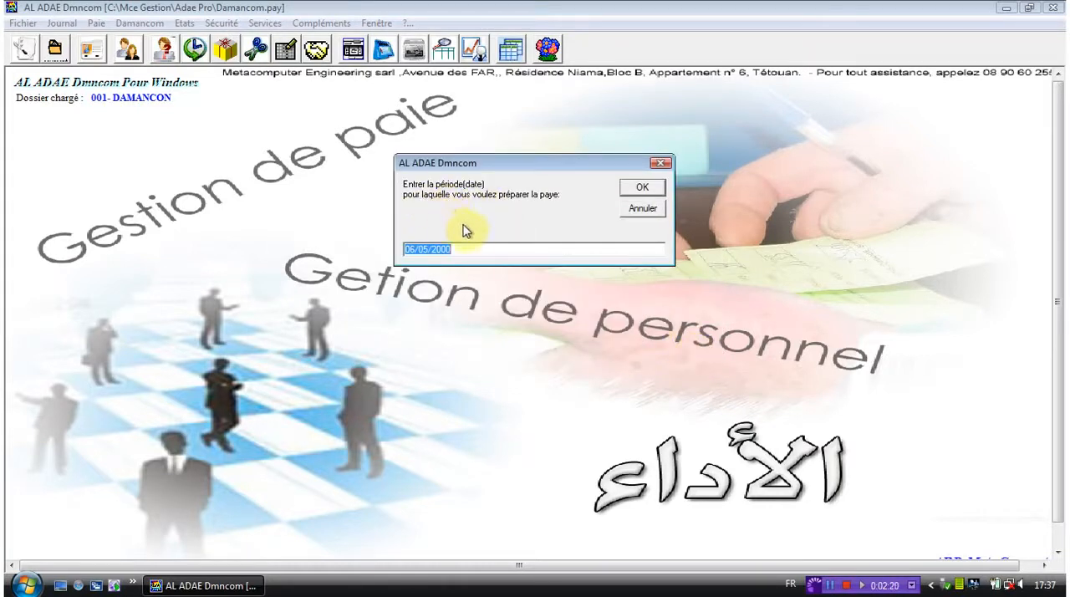
pyautogui.click(458, 250)
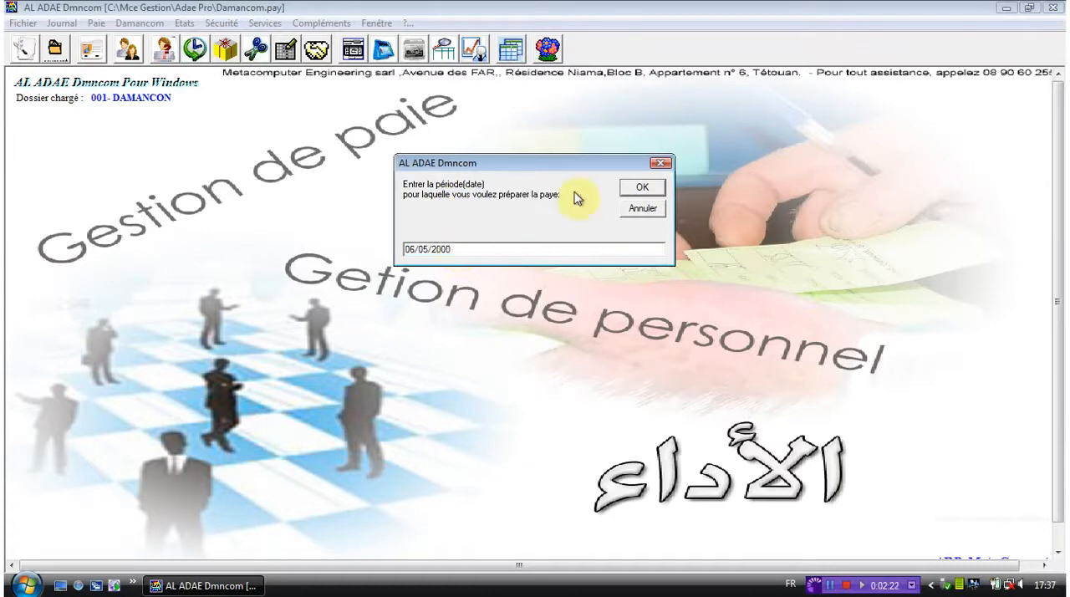
pyautogui.click(632, 191)
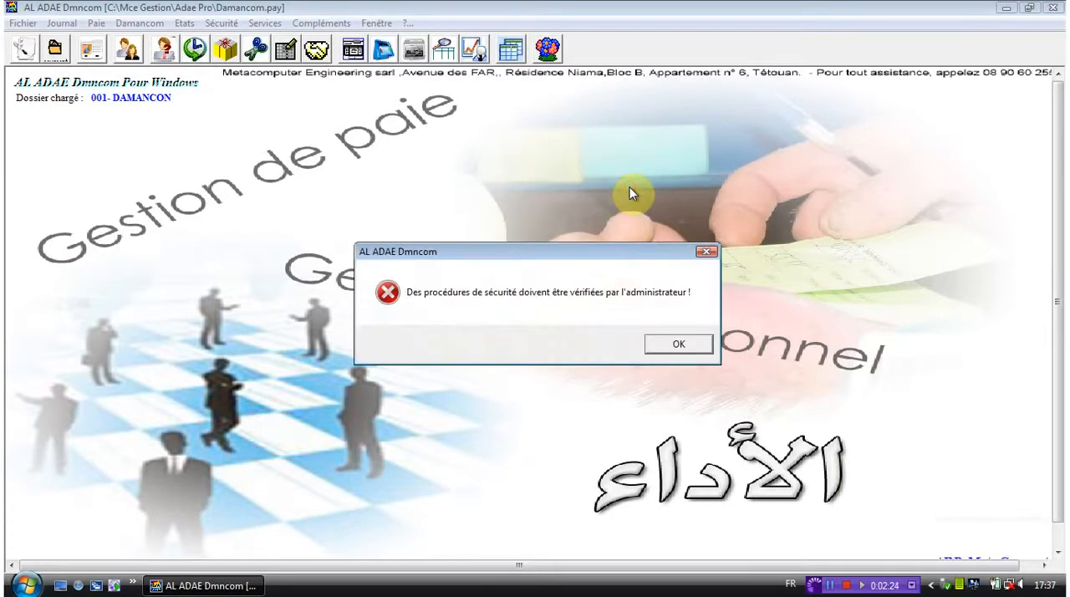
pyautogui.press('Return')
pyautogui.moveTo(602, 216); pyautogui.dragTo(589, 144)
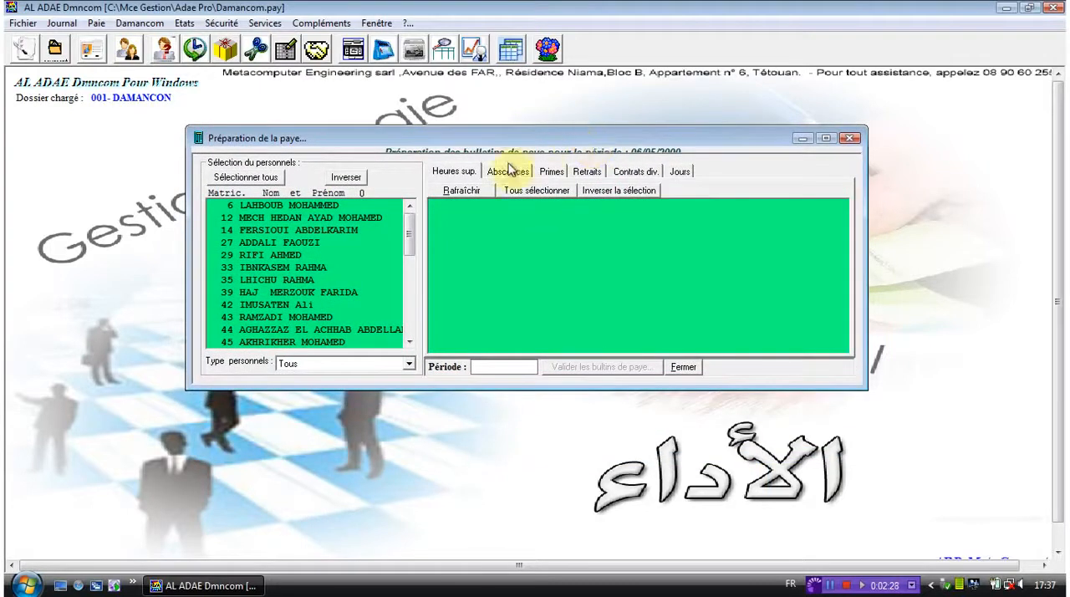
# - Select the tenth employee in the personnel list of the payroll preparation
pyautogui.click(263, 229)
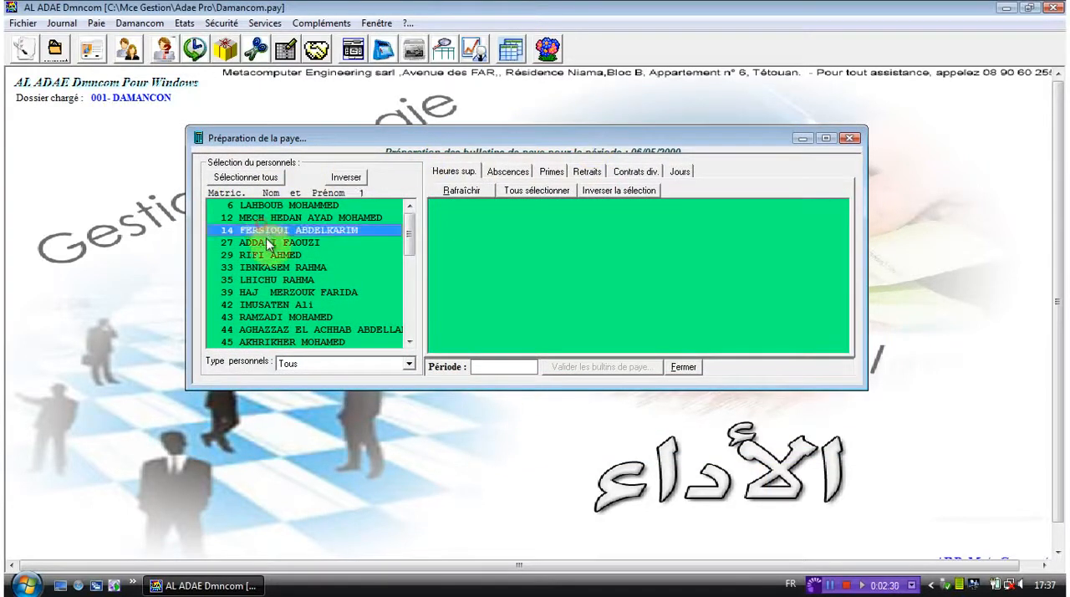
pyautogui.click(275, 242)
pyautogui.click(292, 294)
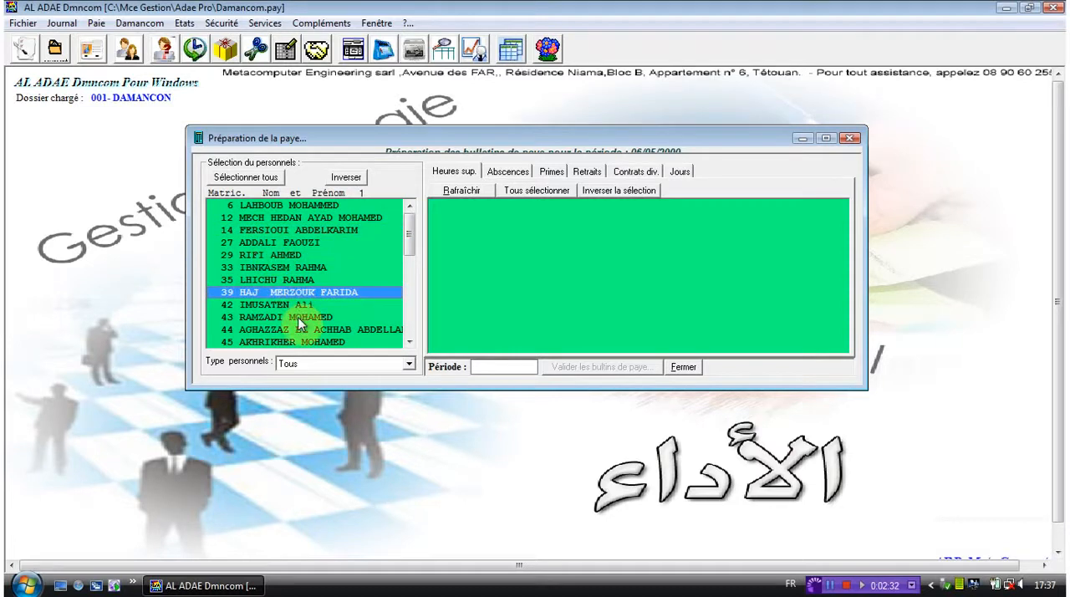
pyautogui.click(297, 317)
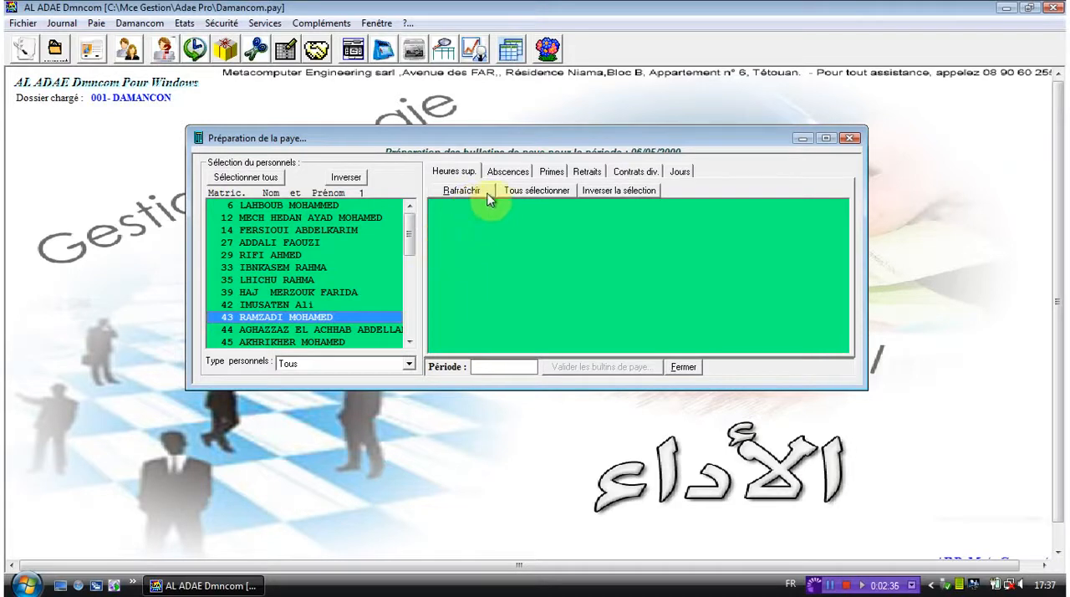
# - Look through the overtime, absences, bonuses, withdrawals, miscellaneous contracts and days categories of the payroll preparation
pyautogui.click(455, 178)
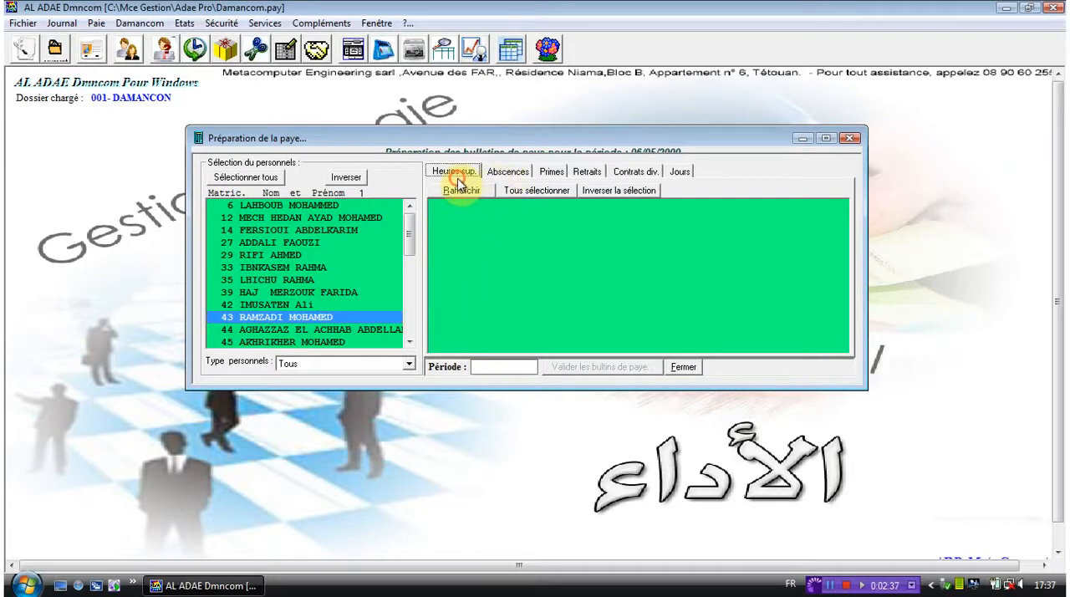
pyautogui.click(506, 173)
pyautogui.click(555, 172)
pyautogui.click(587, 173)
pyautogui.click(634, 172)
pyautogui.click(677, 171)
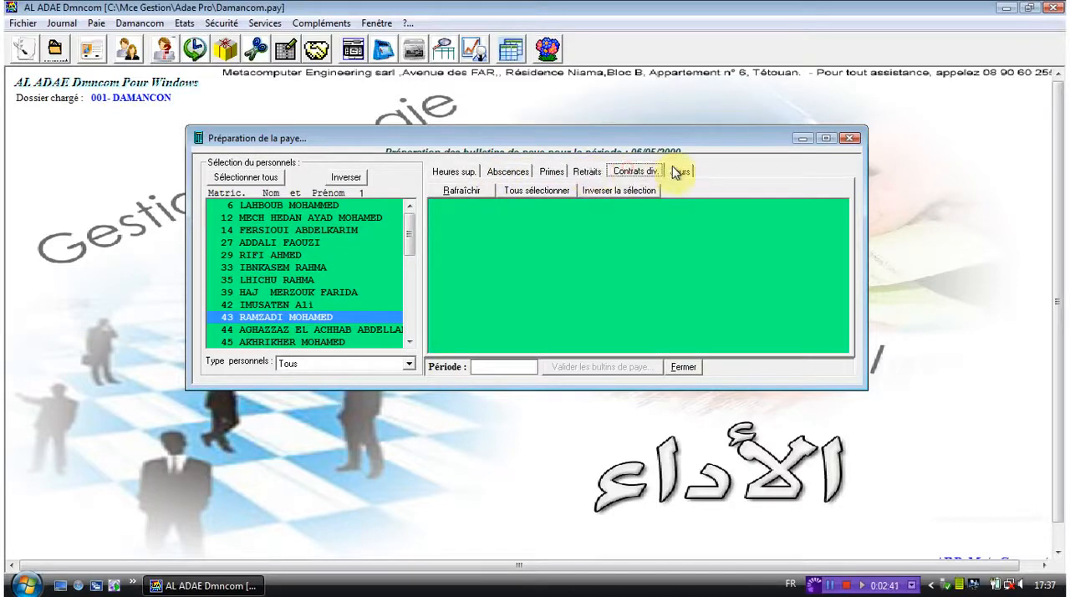
# - Refresh the miscellaneous contracts (Contrats div.) list for the selected employee and choose not to continue
pyautogui.click(629, 172)
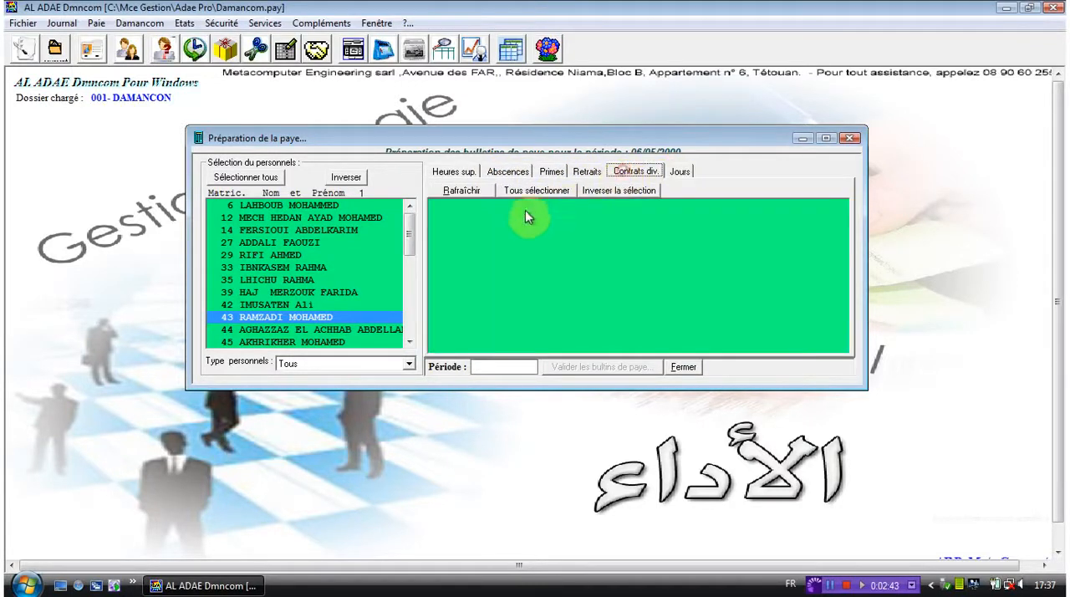
pyautogui.click(481, 191)
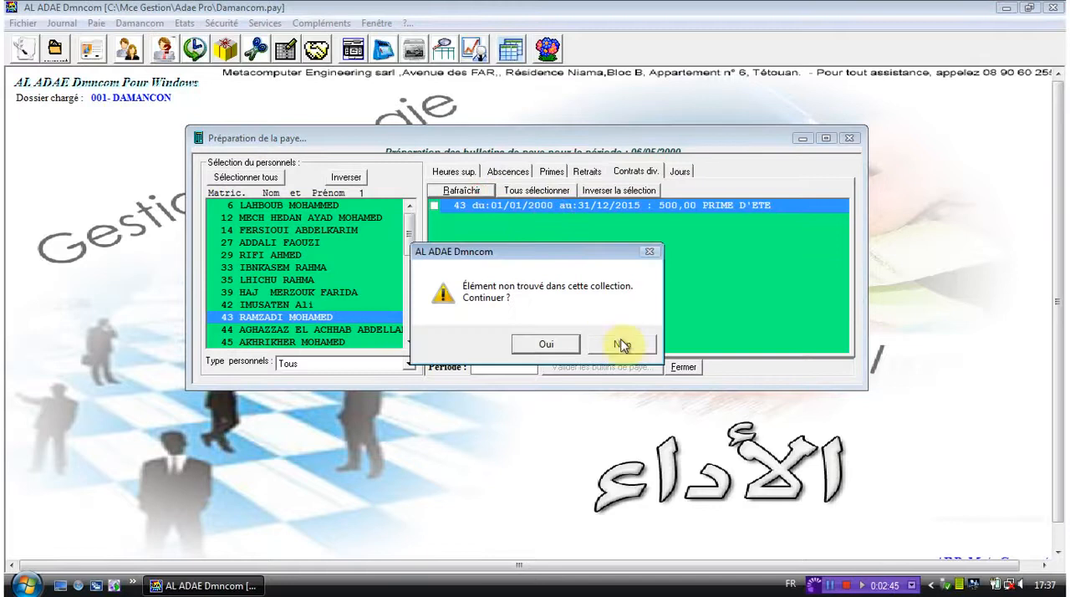
pyautogui.click(621, 345)
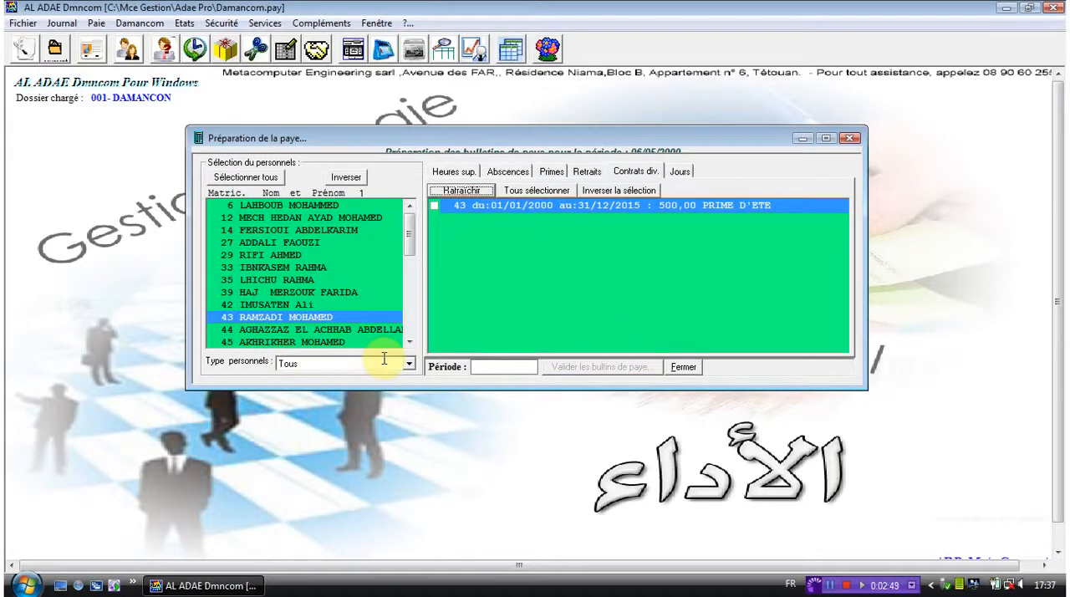
# - Set the payslip validation period to 20/07/2000 and close the payroll preparation window without validating
pyautogui.click(500, 370)
pyautogui.write('20/07')
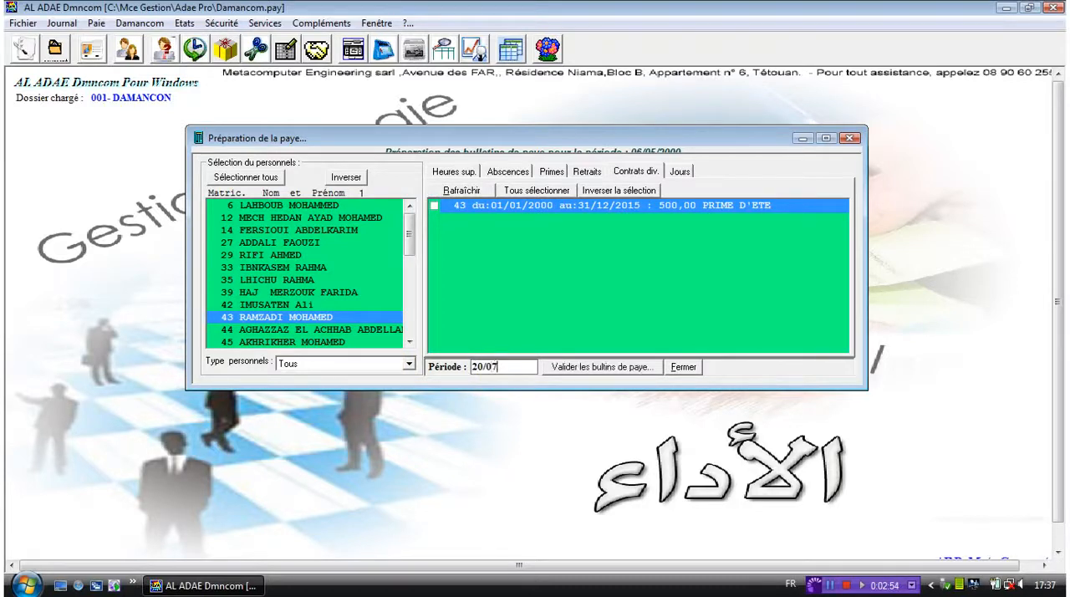
pyautogui.write('/2000')
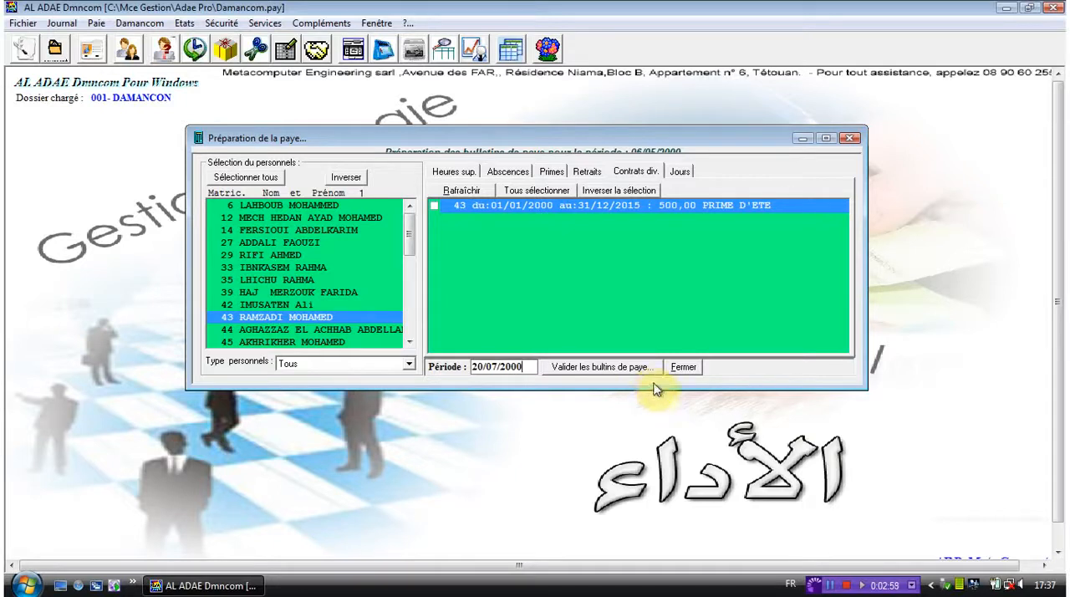
pyautogui.click(850, 138)
pyautogui.click(830, 585)
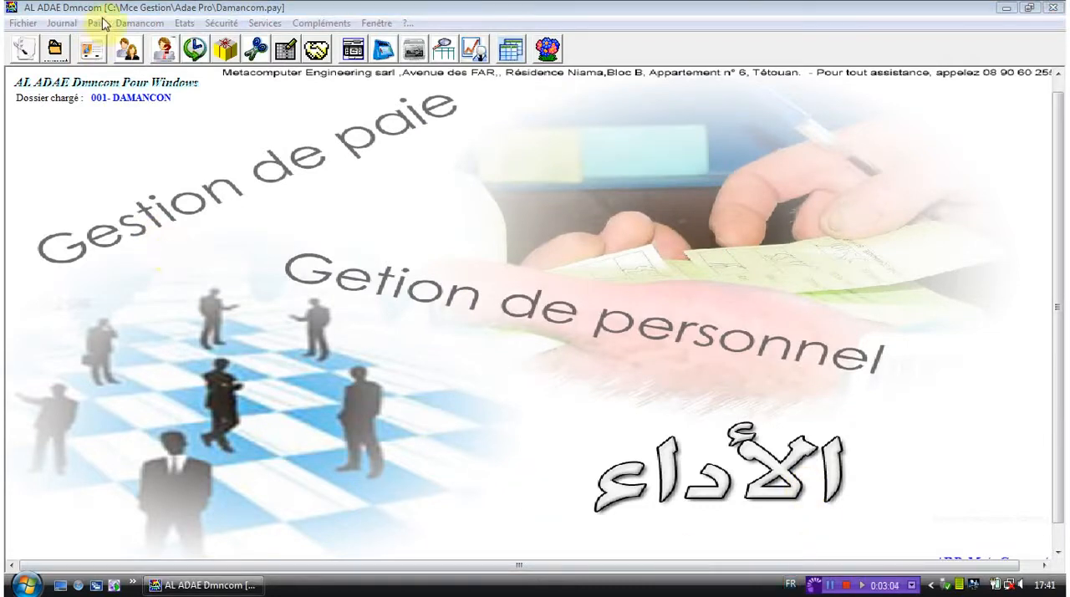
# - Open the validated payslips window (Bulletins de paie) and move it up so the whole window fits on screen
pyautogui.click(102, 24)
pyautogui.click(102, 24)
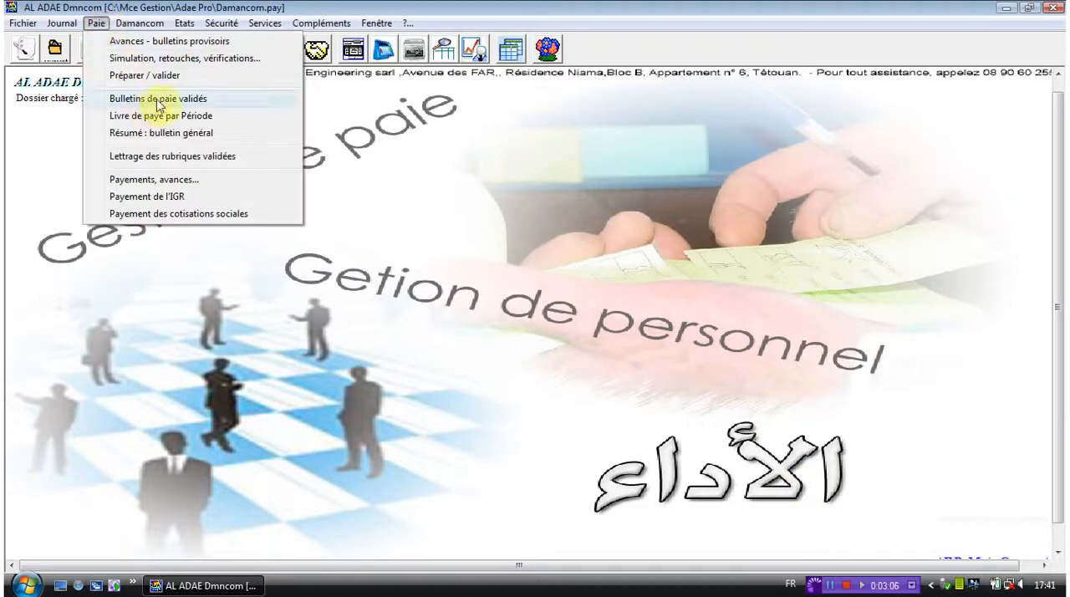
pyautogui.click(363, 109)
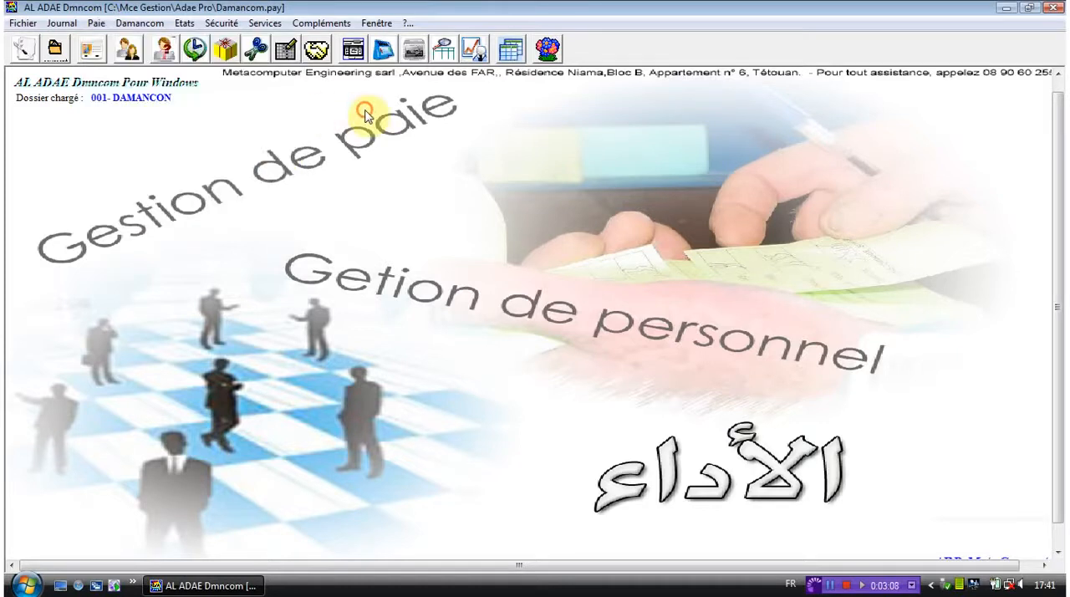
pyautogui.click(384, 51)
pyautogui.press('Return')
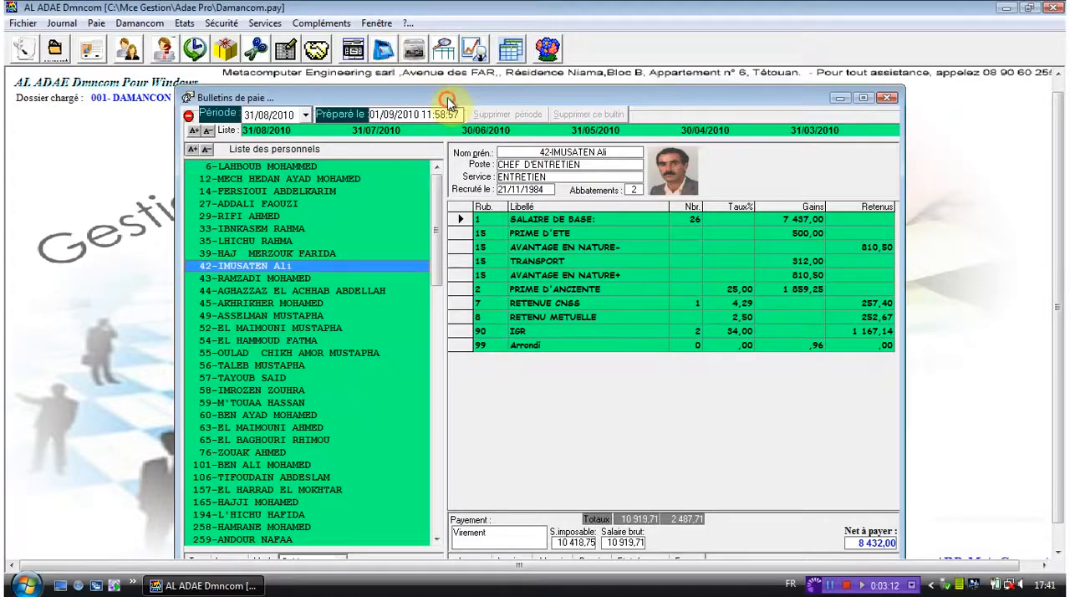
pyautogui.moveTo(449, 102); pyautogui.dragTo(439, 75)
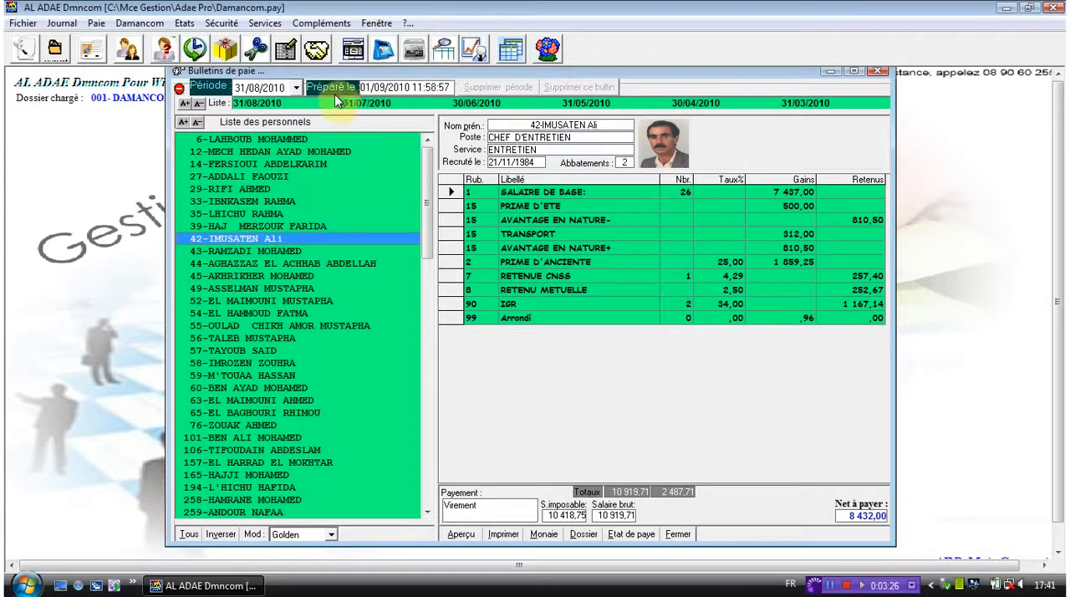
# - View the selected employee's payslip for the period 30/06/2010, and set the period to 31/07/2010
pyautogui.click(296, 88)
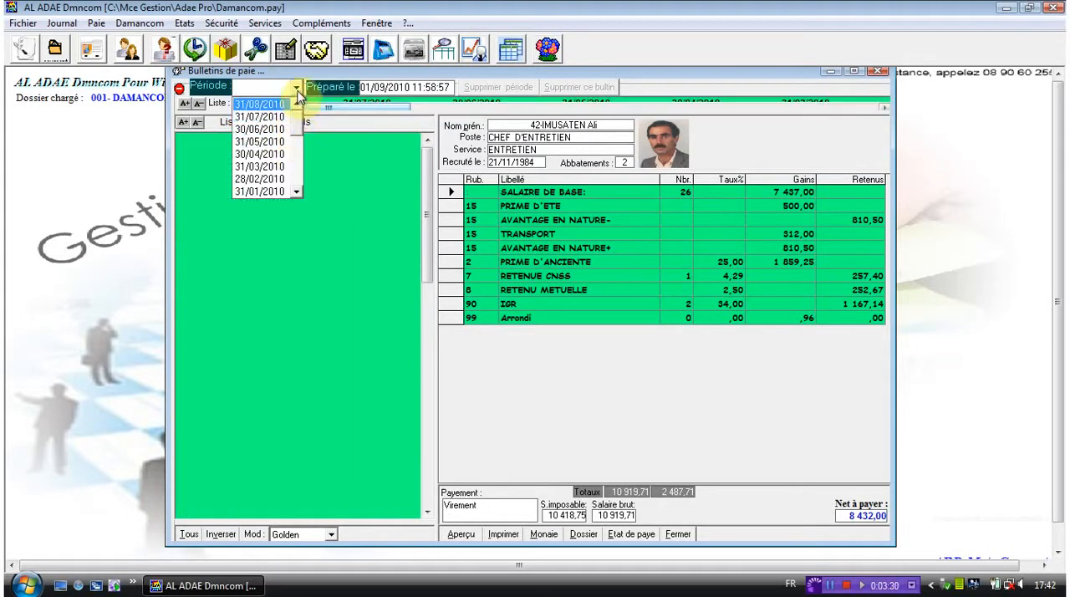
pyautogui.click(288, 104)
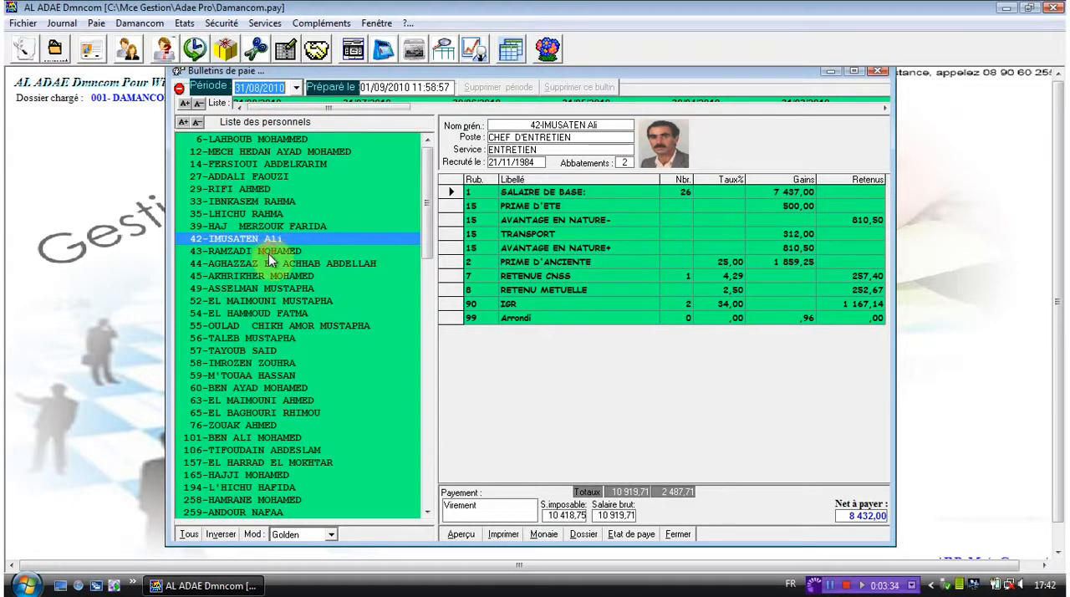
pyautogui.press('Down')
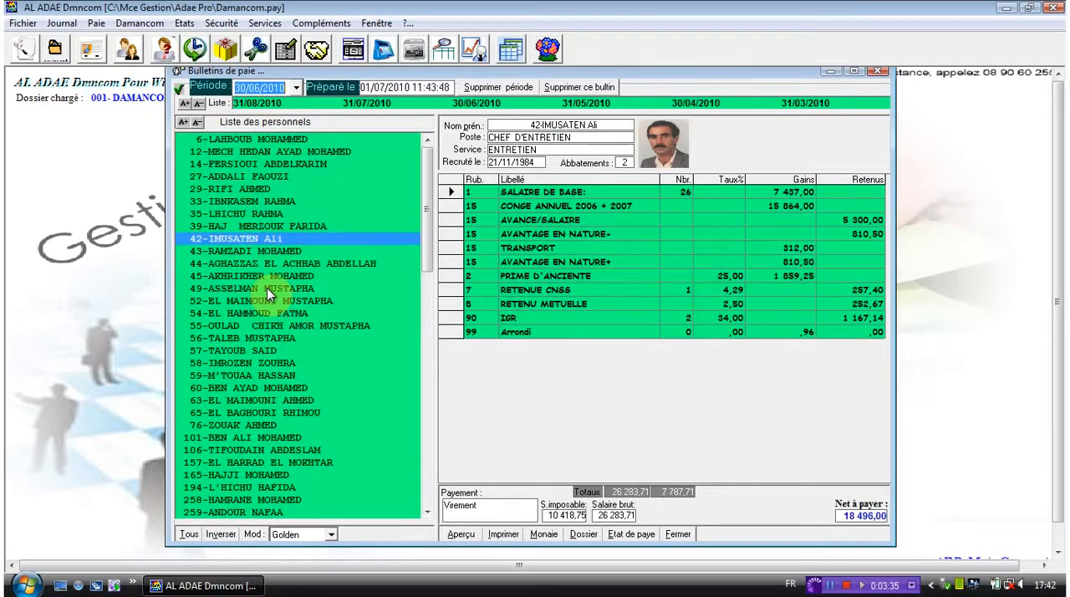
pyautogui.click(297, 88)
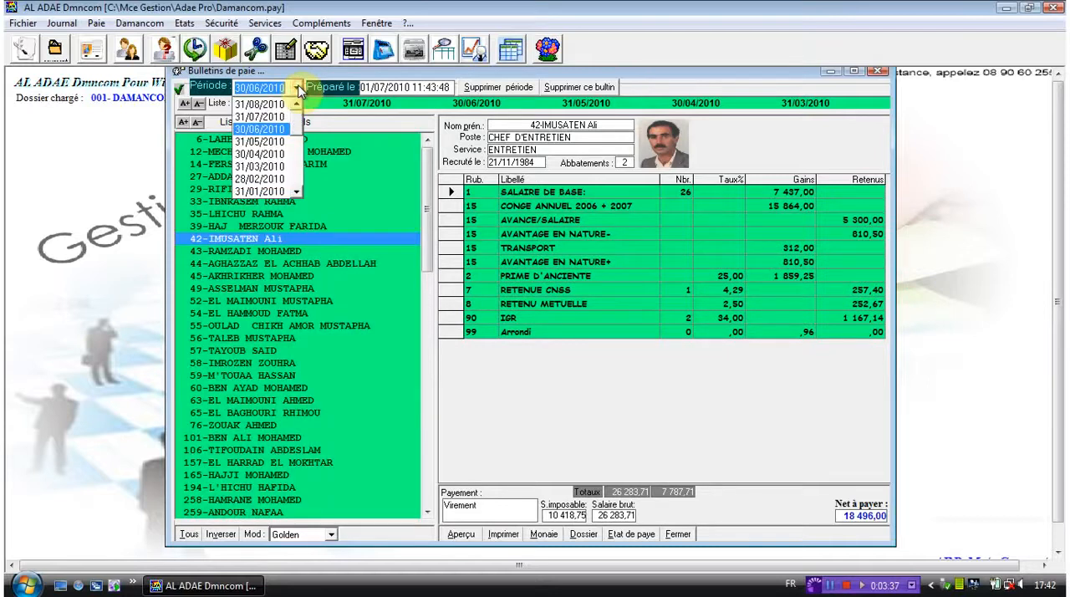
pyautogui.click(265, 116)
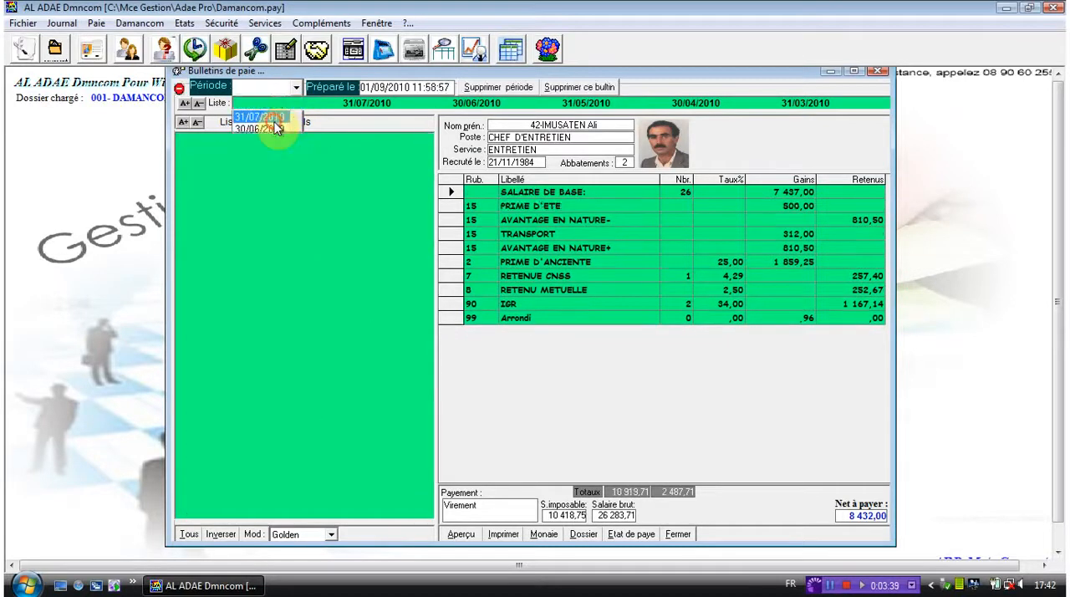
# - View the cash denomination breakdown (Monaie) of the employee's net pay and the employee's personnel file, closing each
pyautogui.click(543, 535)
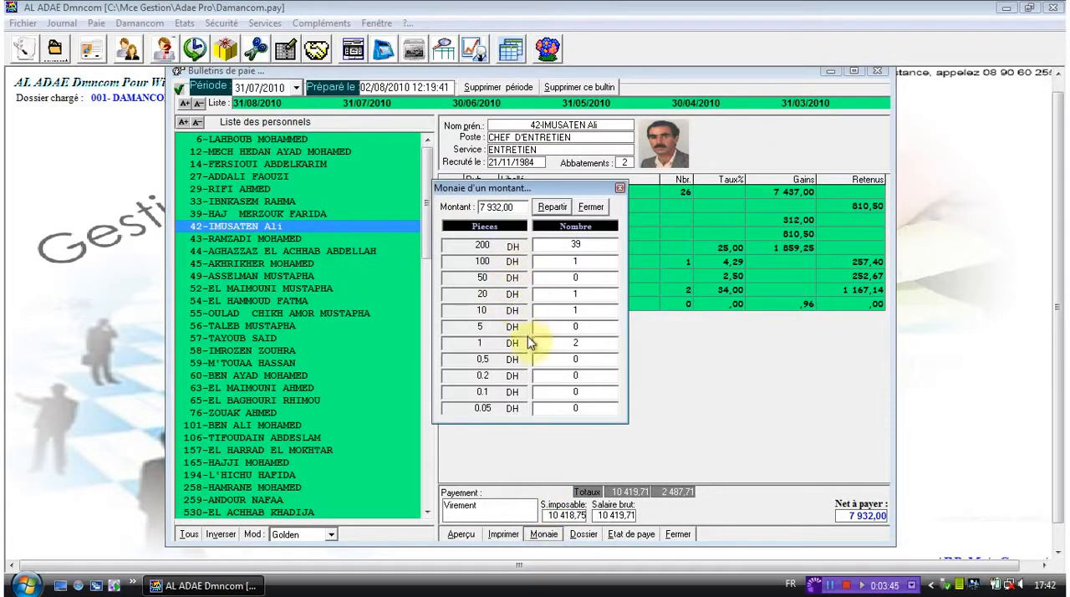
pyautogui.click(620, 189)
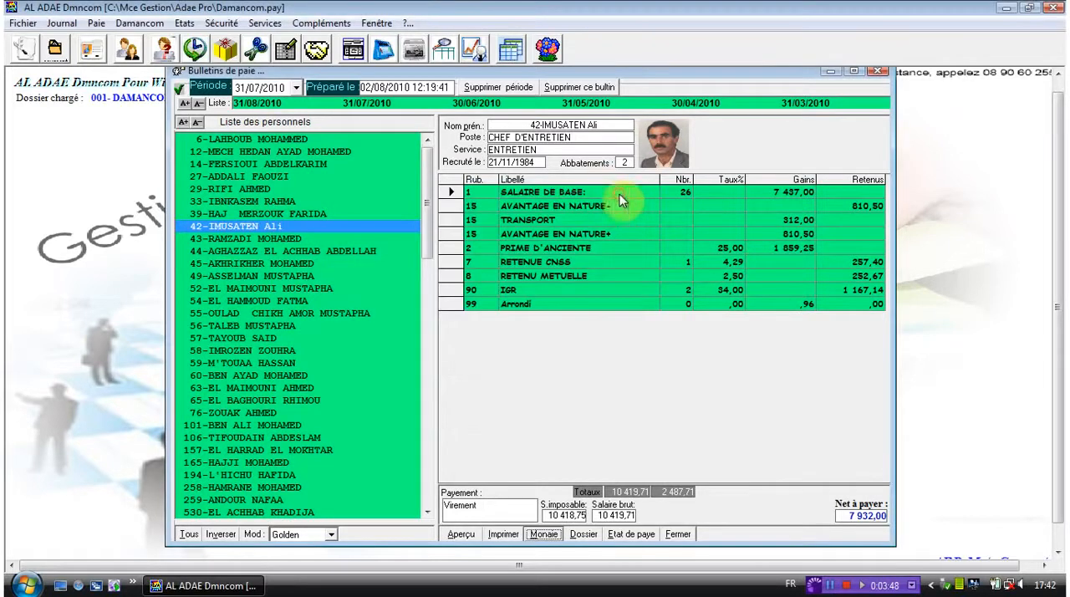
pyautogui.click(586, 535)
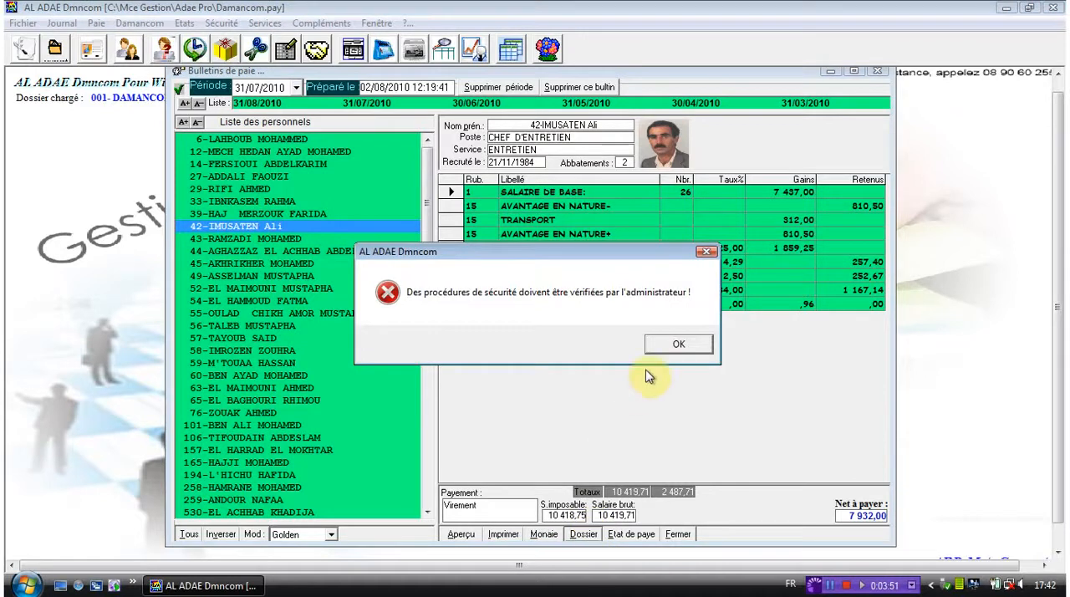
pyautogui.click(678, 348)
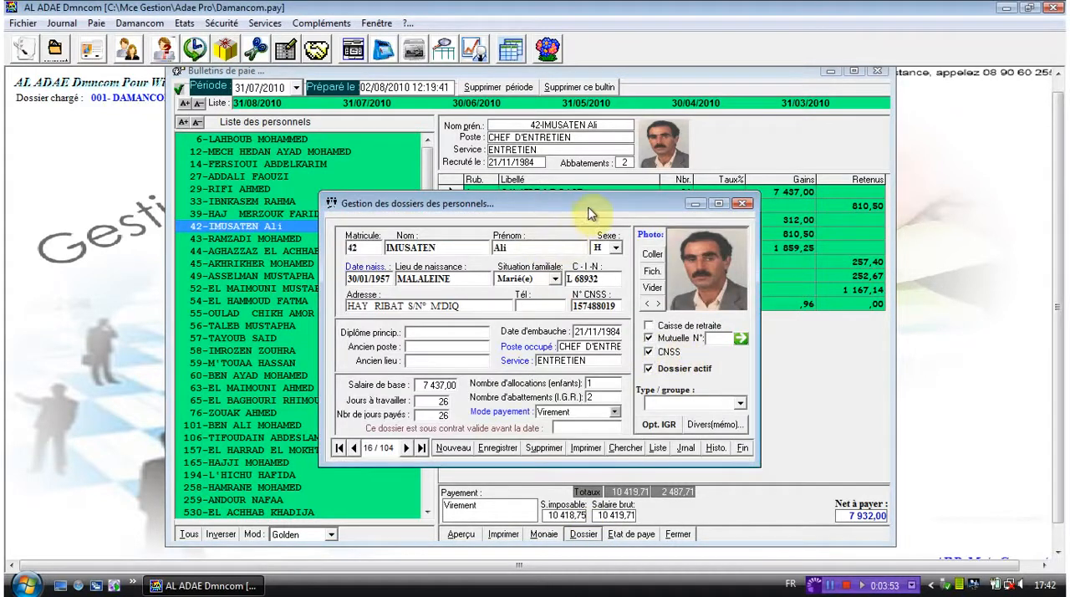
pyautogui.moveTo(590, 209); pyautogui.dragTo(581, 182)
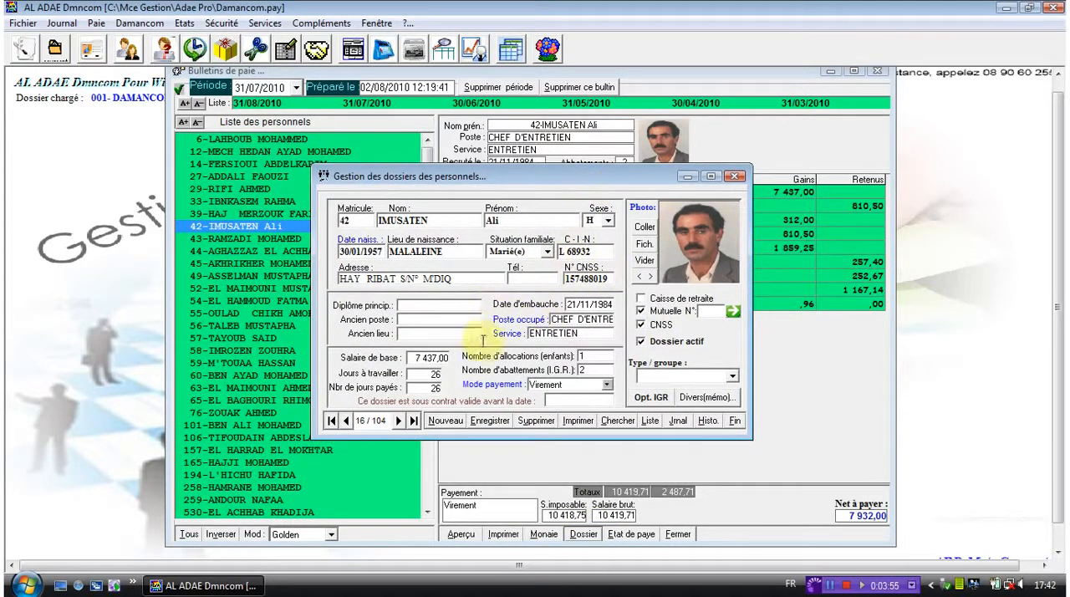
pyautogui.click(734, 177)
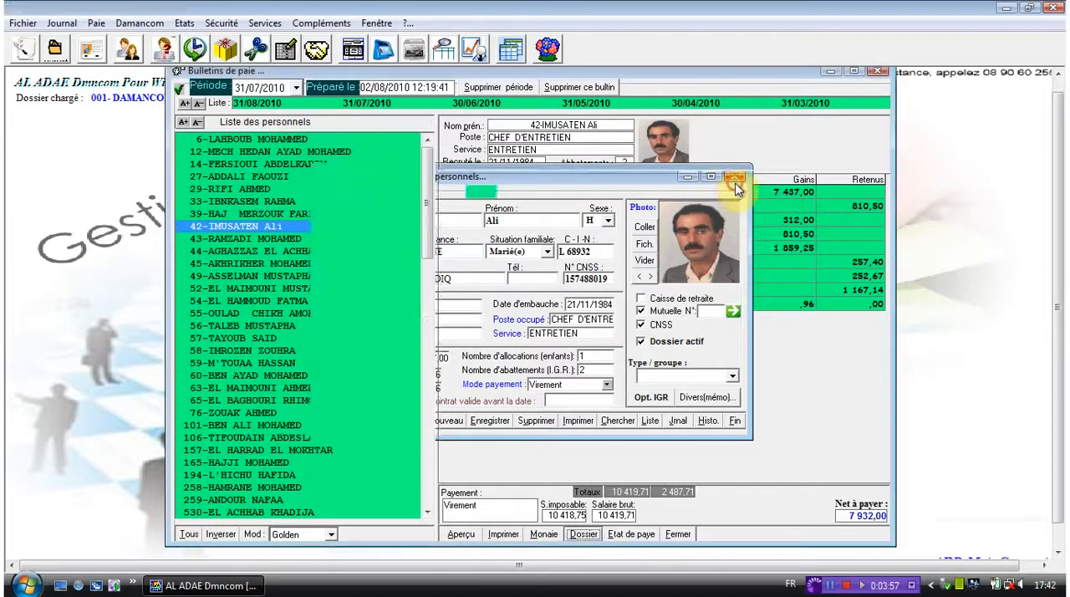
# - Open the payroll statement (Etat de paye) and display it for the single period 31/01/2009
pyautogui.click(633, 535)
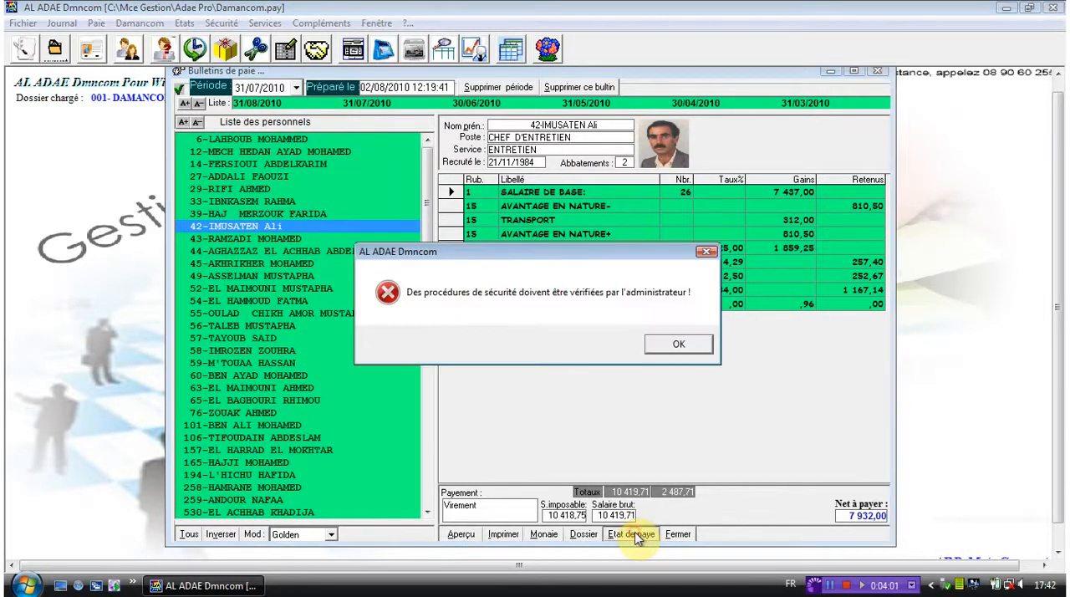
pyautogui.press('Return')
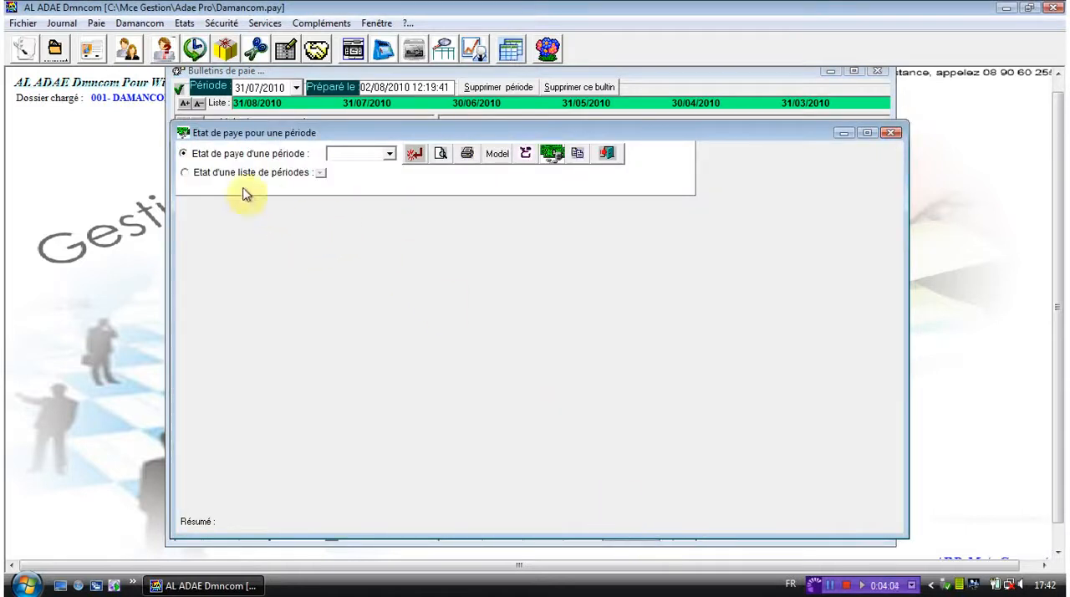
pyautogui.moveTo(277, 133); pyautogui.dragTo(301, 115)
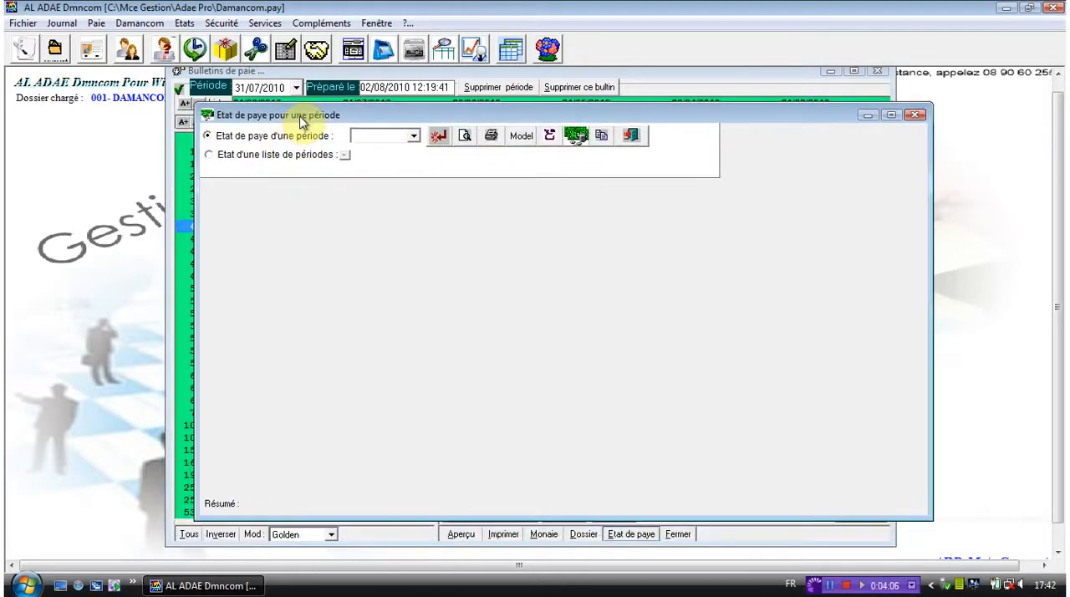
pyautogui.click(232, 141)
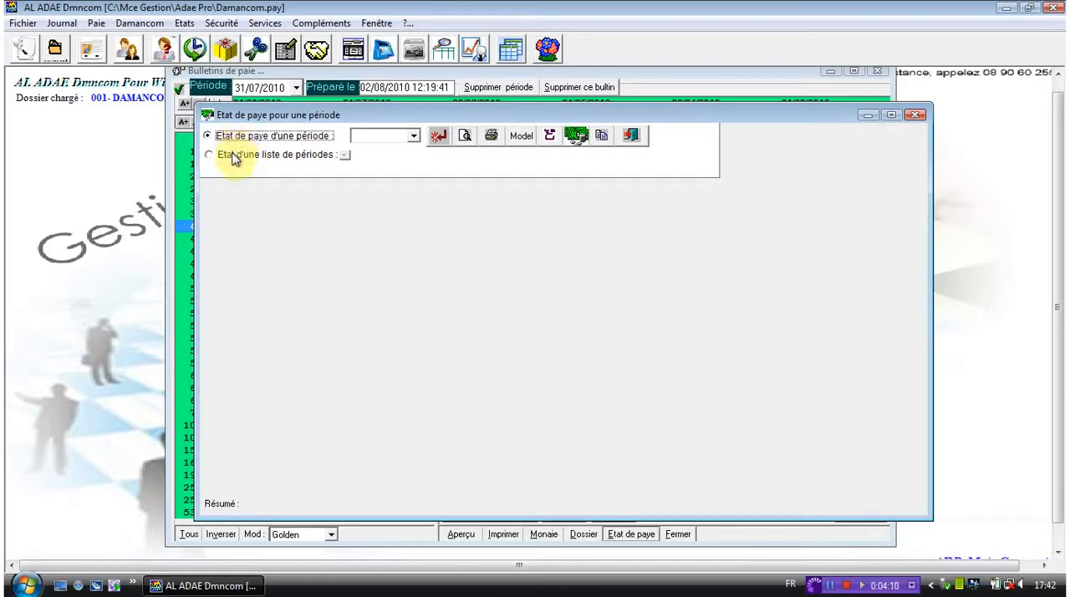
pyautogui.click(235, 155)
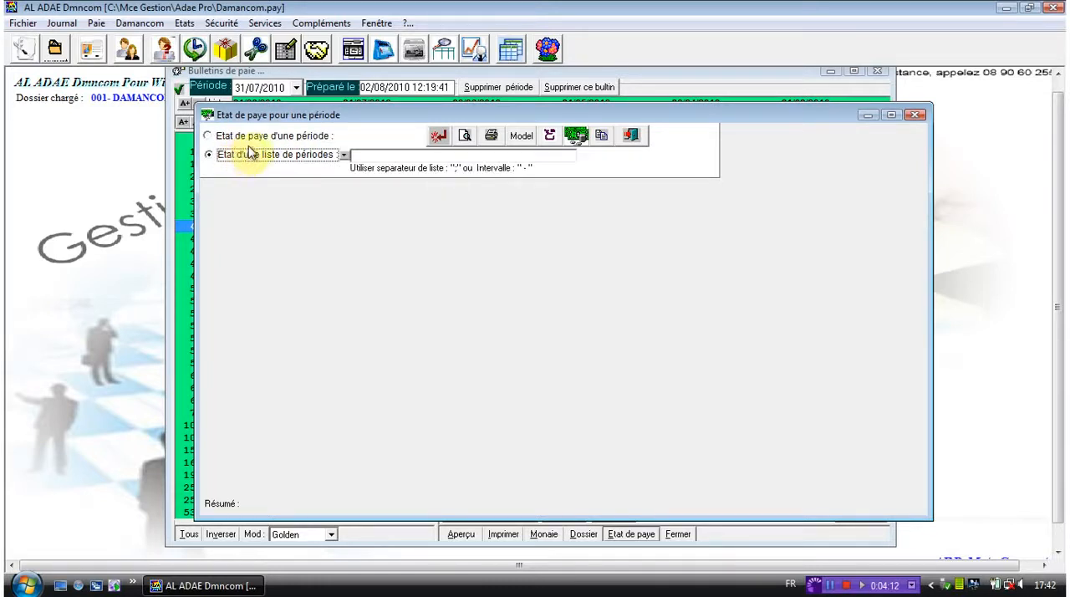
pyautogui.click(272, 136)
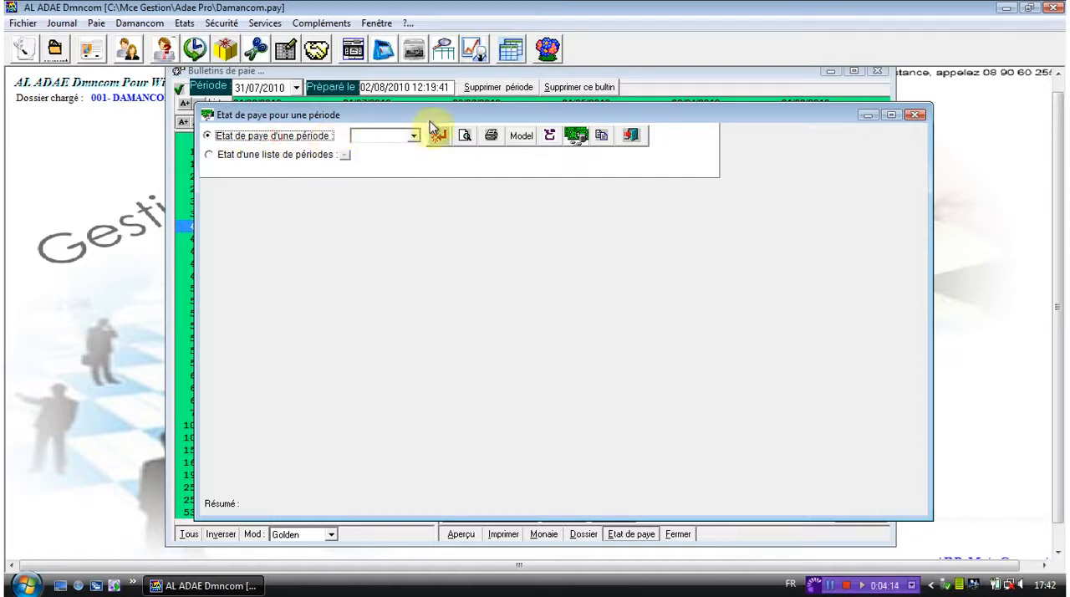
pyautogui.click(415, 136)
pyautogui.click(402, 175)
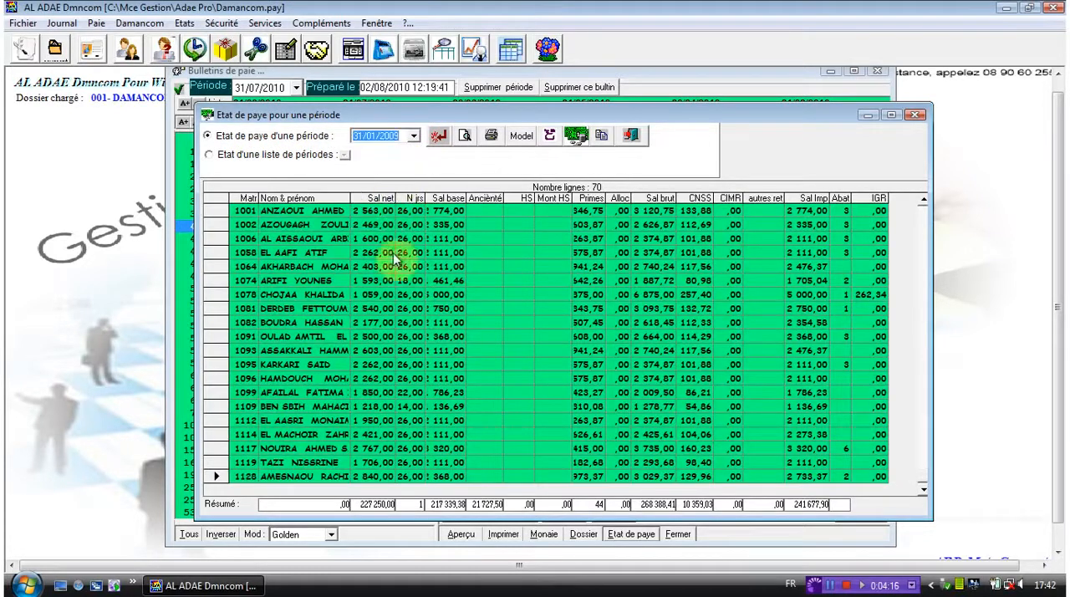
pyautogui.click(522, 327)
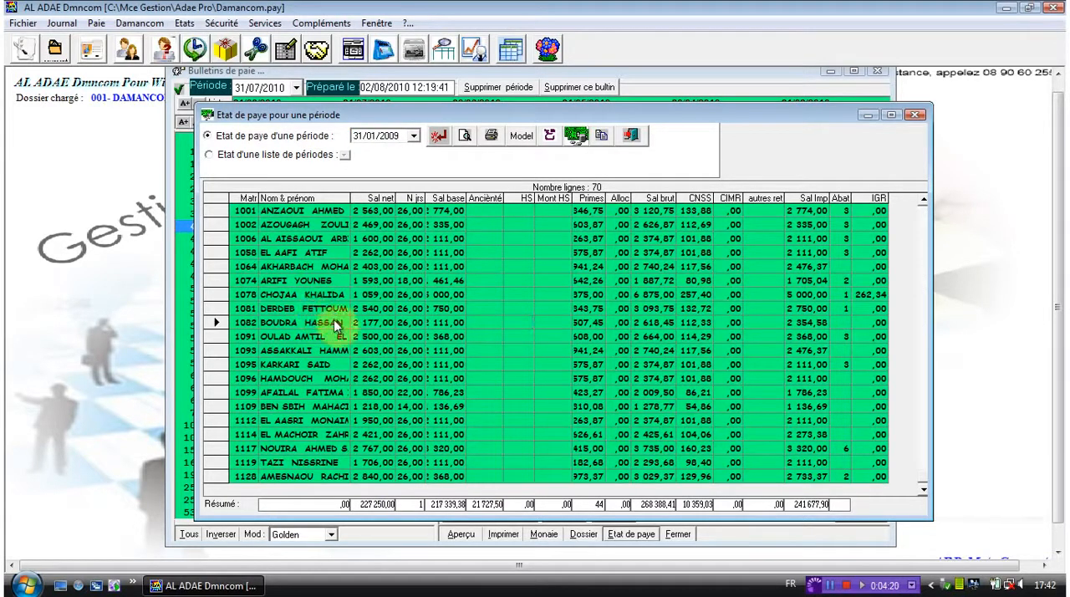
# - Switch the payroll statement to a list of periods and send the selection from 20/08/2000 through 28/02/2009
pyautogui.click(236, 157)
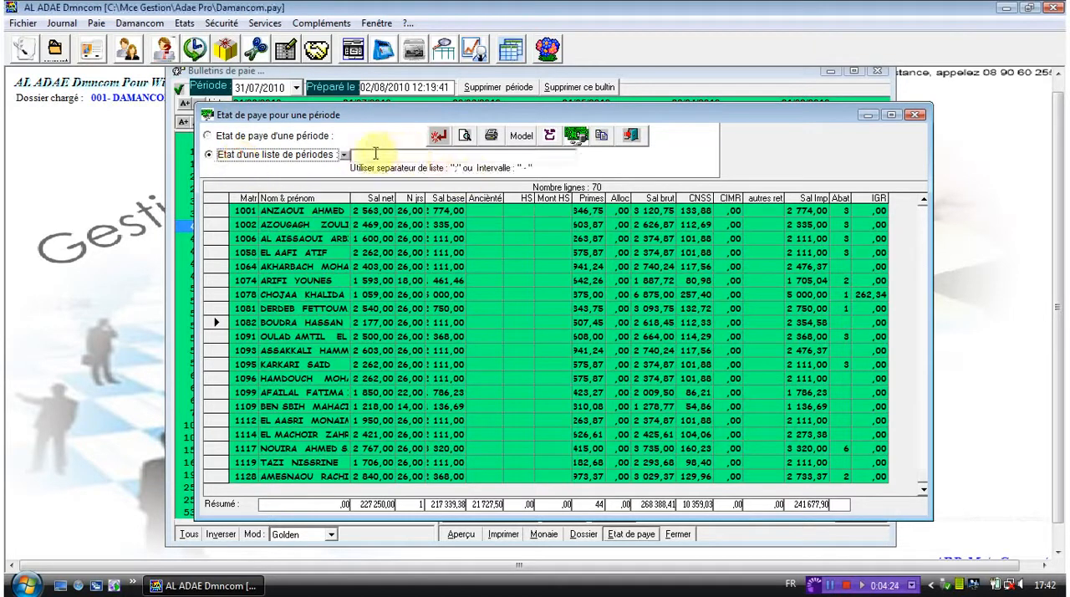
pyautogui.click(343, 156)
pyautogui.click(487, 243)
pyautogui.hotkey('shift', 'Down')
pyautogui.hotkey('shift', 'Down')
pyautogui.hotkey('shift', 'Down')
pyautogui.hotkey('shift', 'Down')
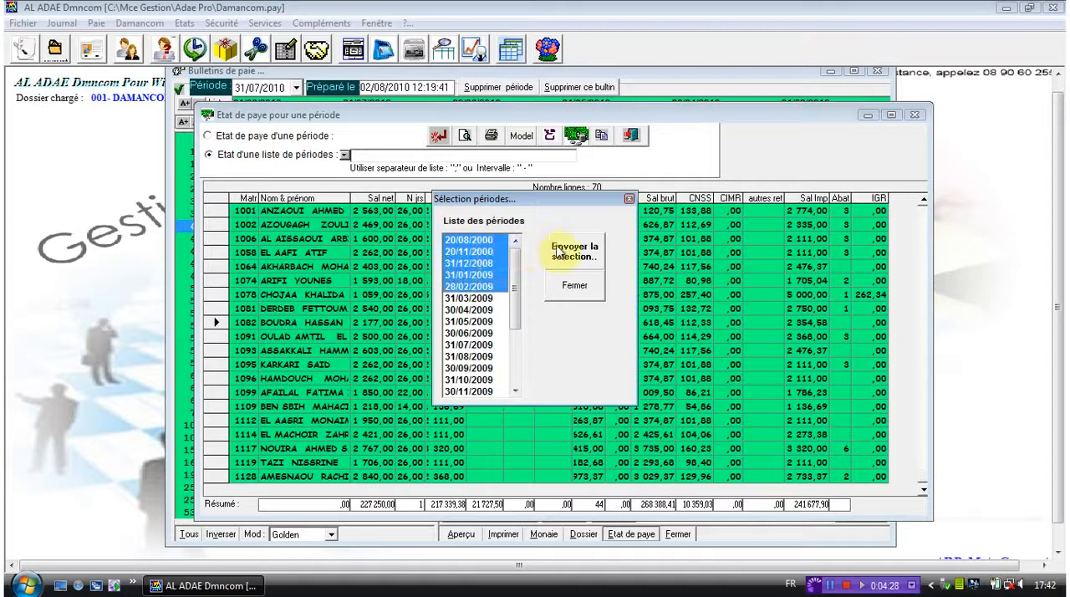
pyautogui.click(556, 249)
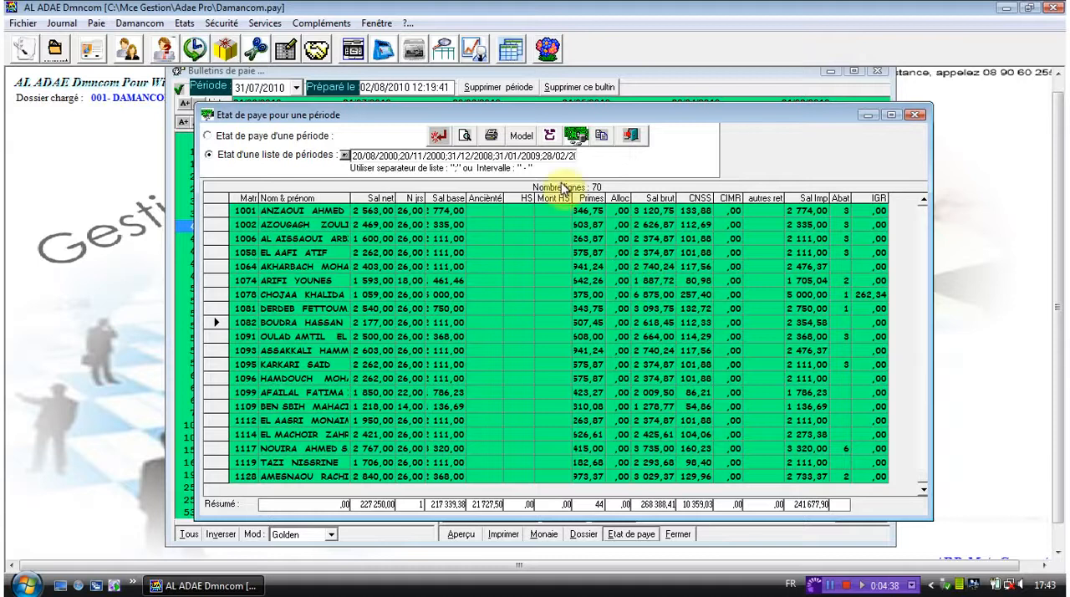
# - Add a payroll book model named modele3 with the Ada_JbLksDetail report file associated, and save it
pyautogui.click(520, 138)
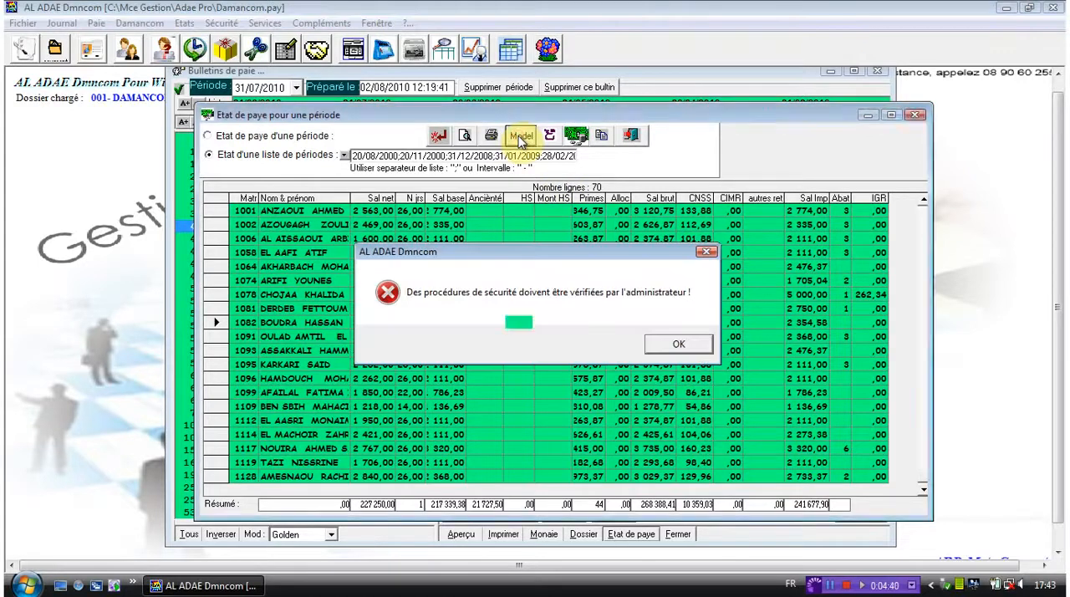
pyautogui.press('Return')
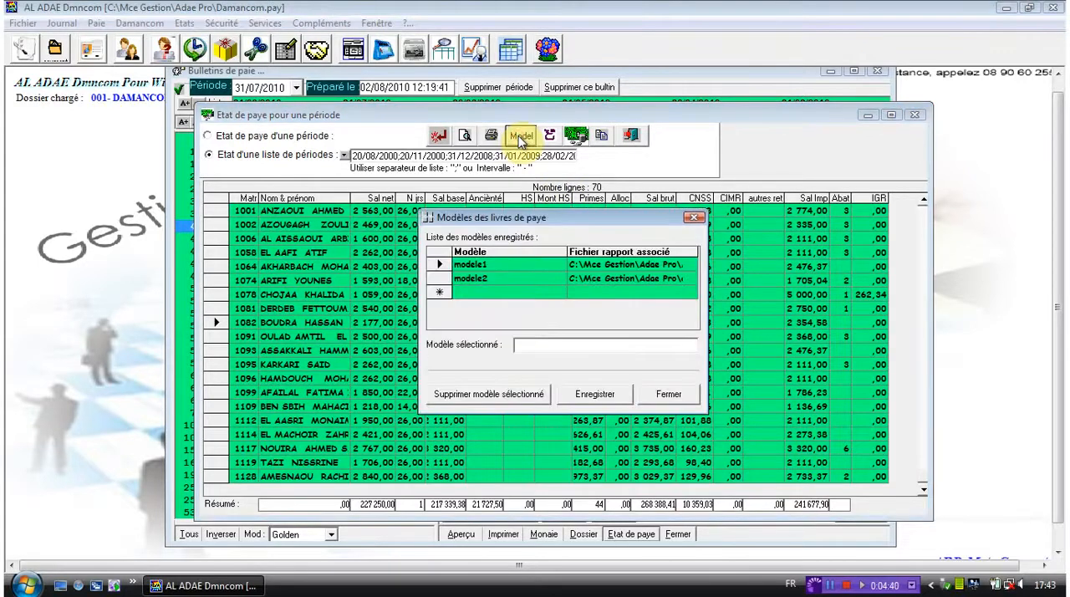
pyautogui.click(513, 291)
pyautogui.write('modele3')
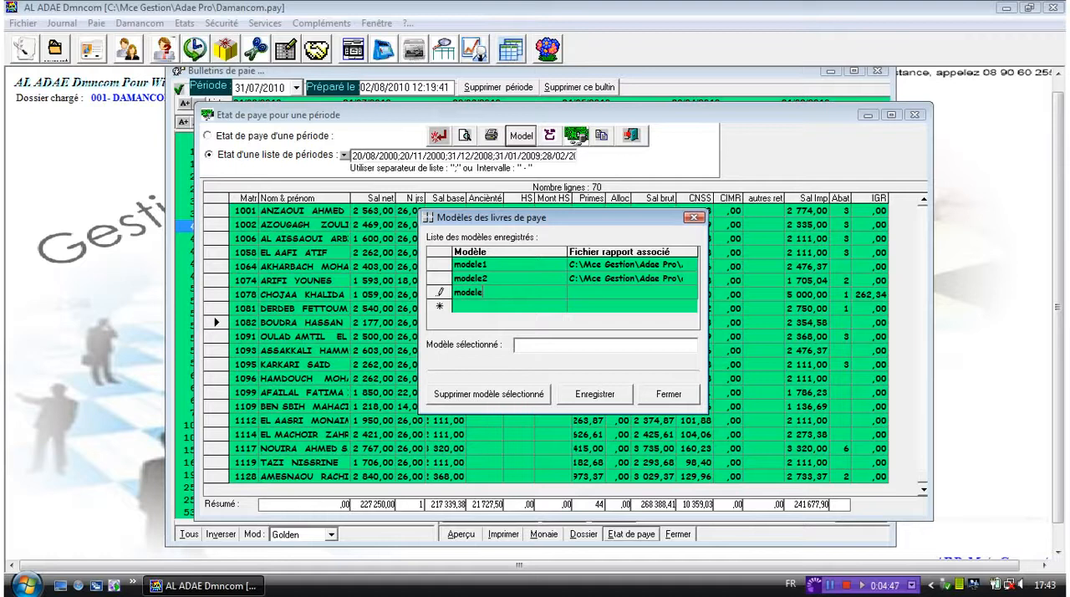
pyautogui.click(687, 294)
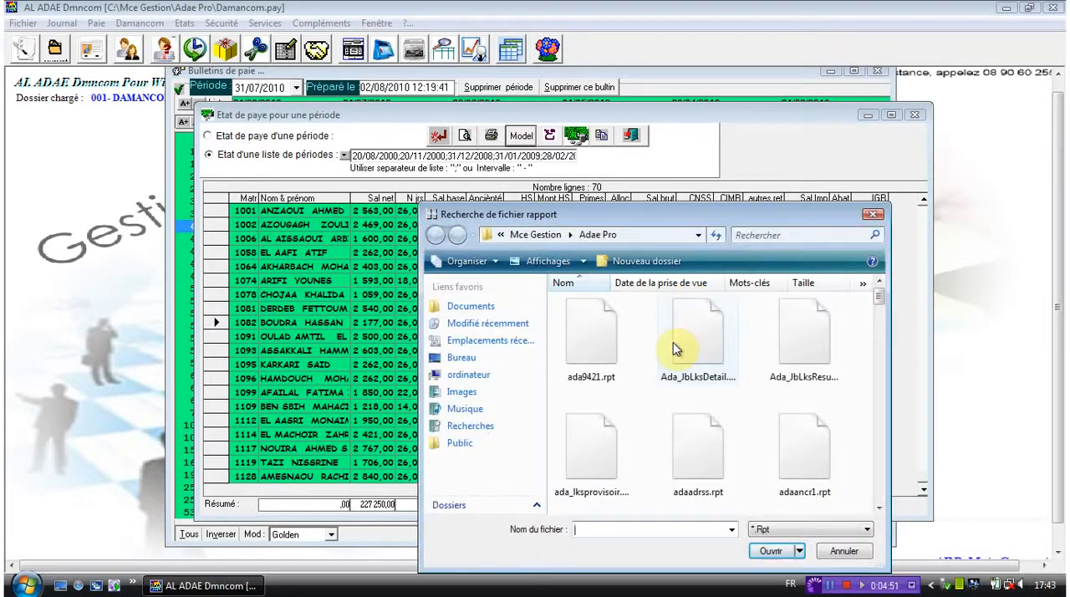
pyautogui.doubleClick(674, 335)
pyautogui.click(609, 396)
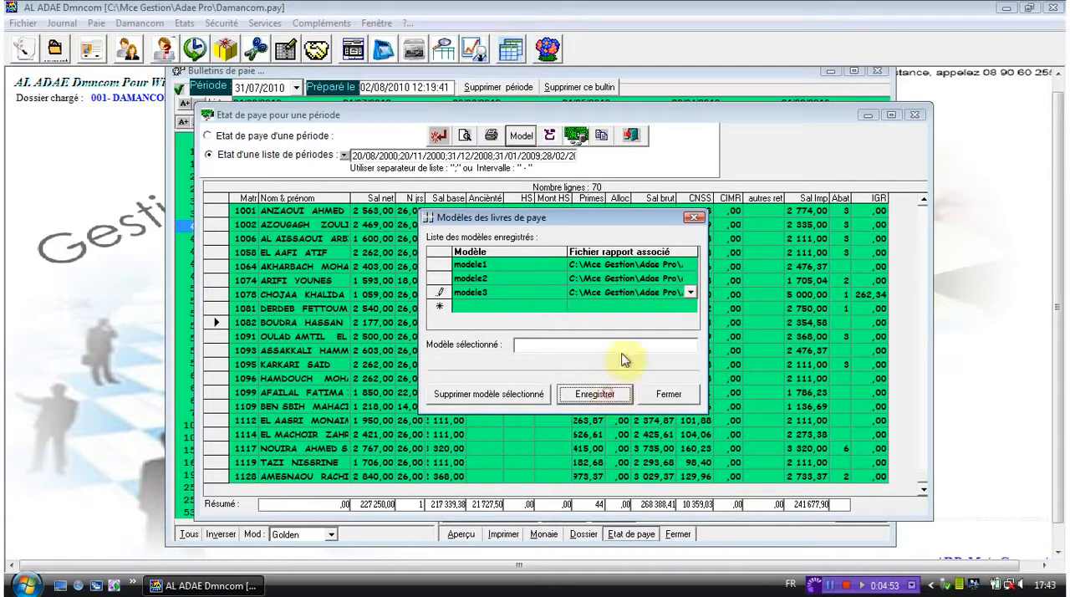
pyautogui.click(696, 220)
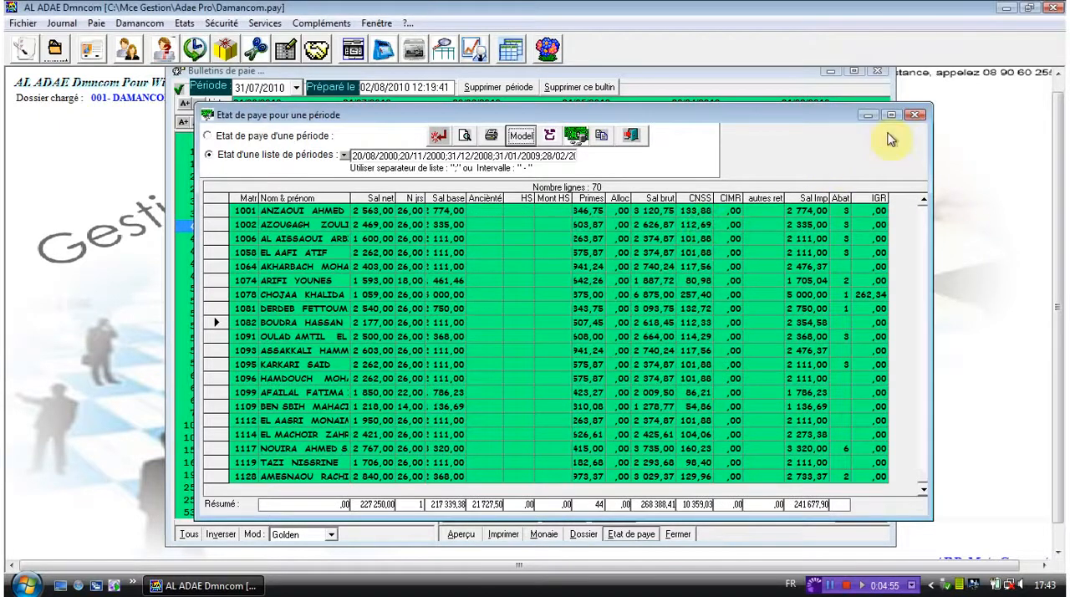
# - Close the payroll statement and the validated payslips windows
pyautogui.click(916, 114)
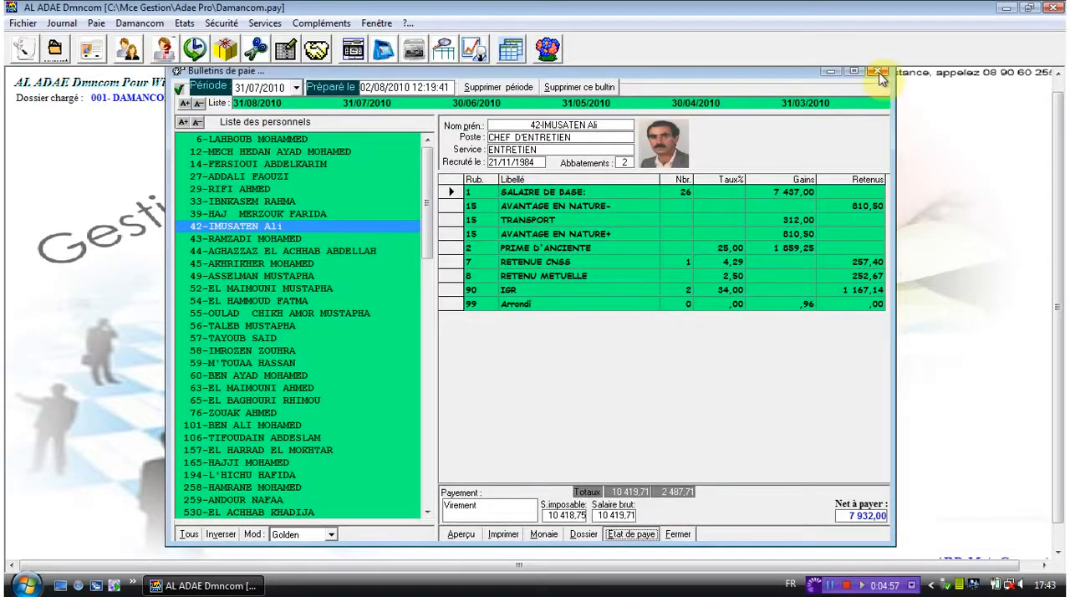
pyautogui.click(878, 71)
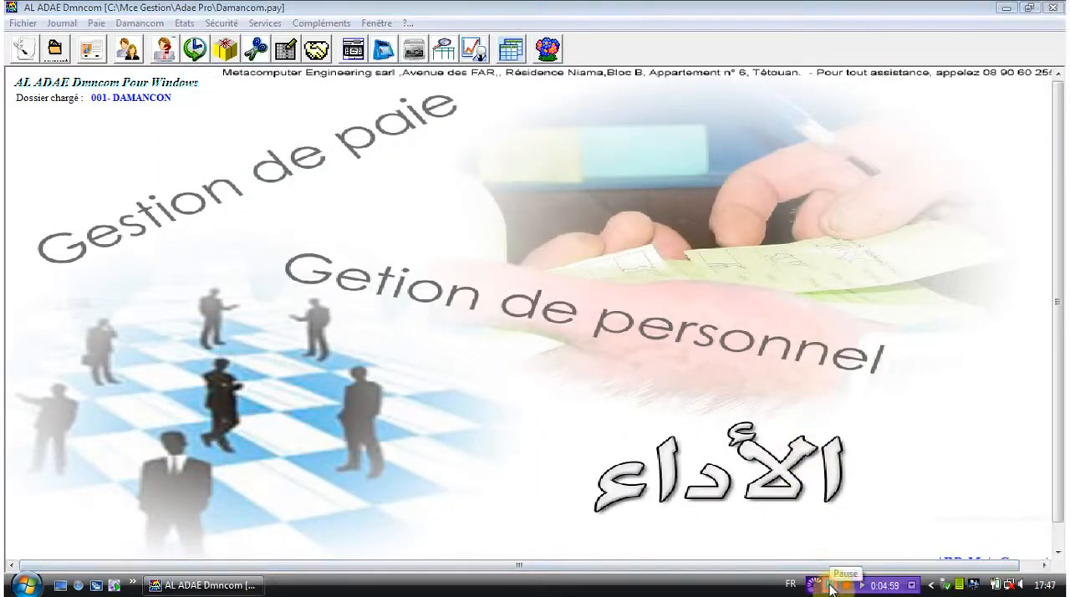
# - Open the payroll book by period (Livre de paye par Période), then close its window
pyautogui.click(96, 23)
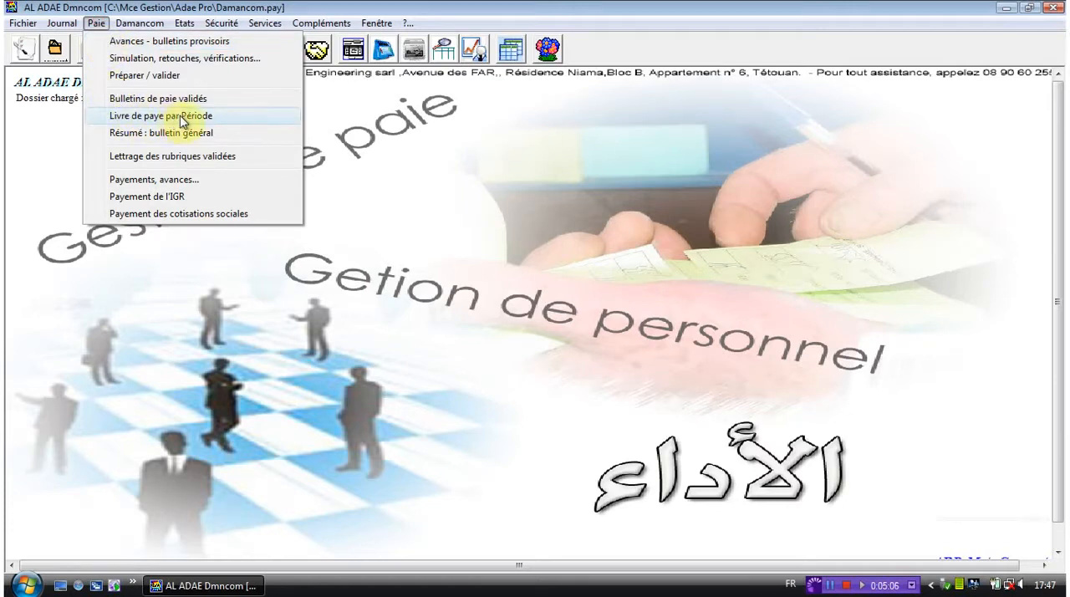
pyautogui.click(181, 117)
pyautogui.press('Return')
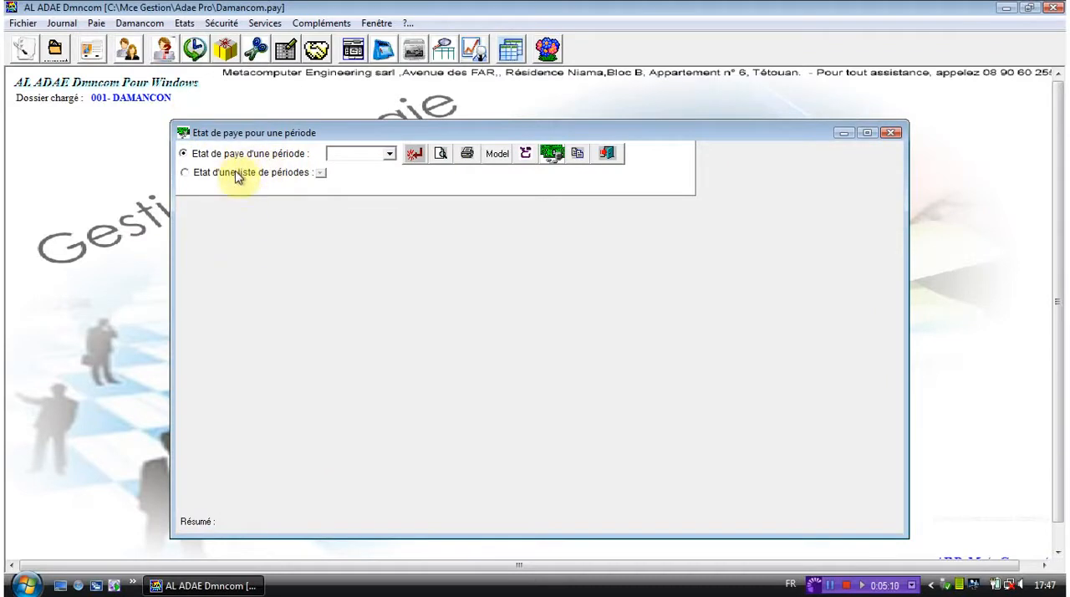
pyautogui.click(893, 133)
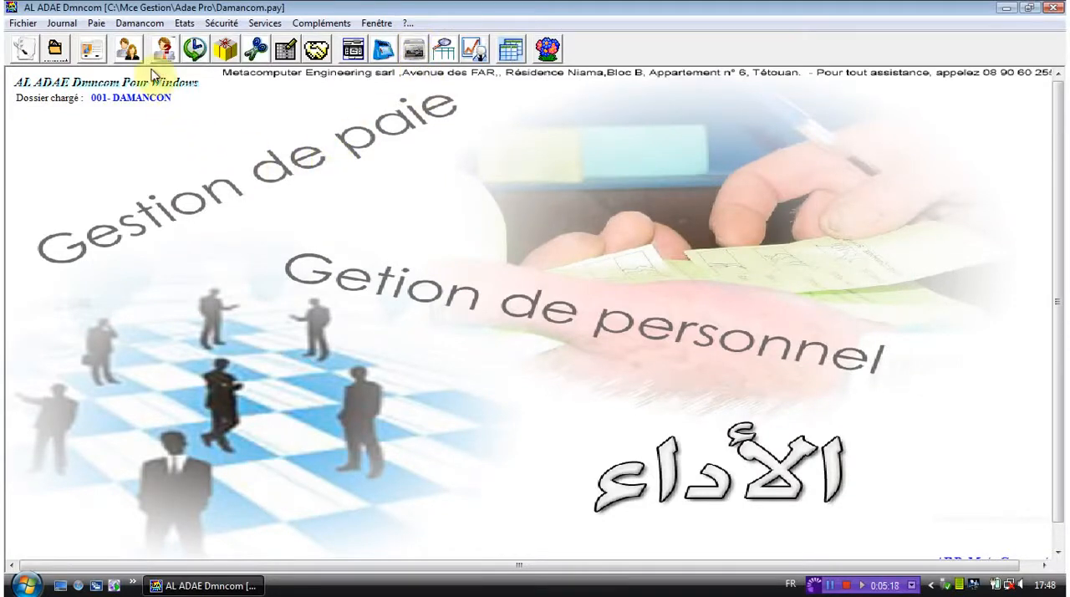
# - Open the general payslip summary (Résumé : bulletin général) and select the periods 31/05/2010 and 31/03/2010
pyautogui.click(97, 23)
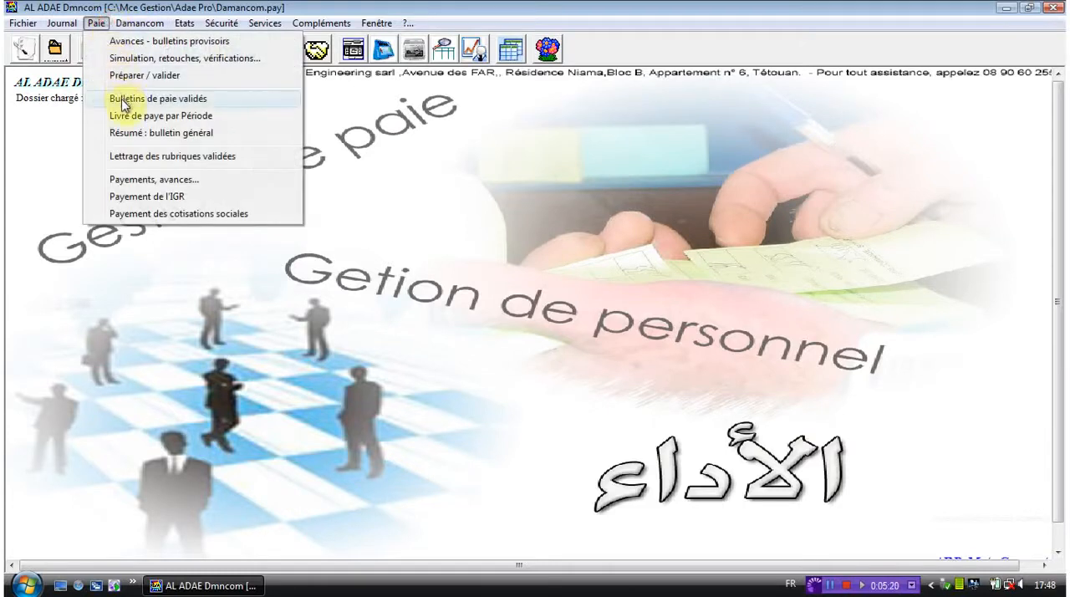
pyautogui.click(130, 140)
pyautogui.press('Return')
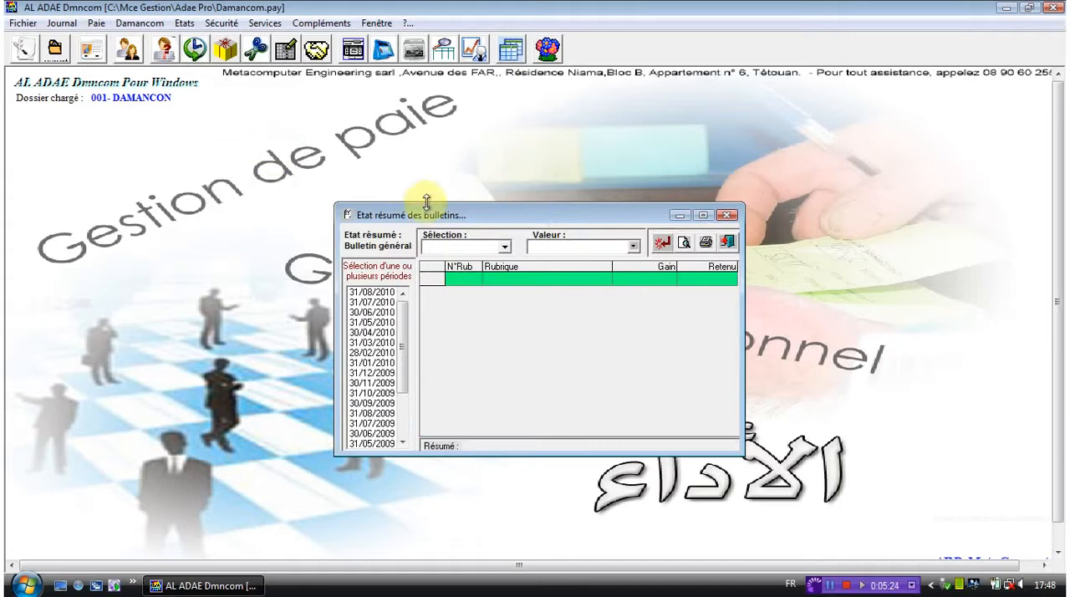
pyautogui.moveTo(426, 210); pyautogui.dragTo(374, 166)
pyautogui.click(322, 280)
pyautogui.click(321, 298)
# - Display the payslip summary for a single employee (Un seul salarié), the sixth in the staff list, and close it
pyautogui.click(451, 203)
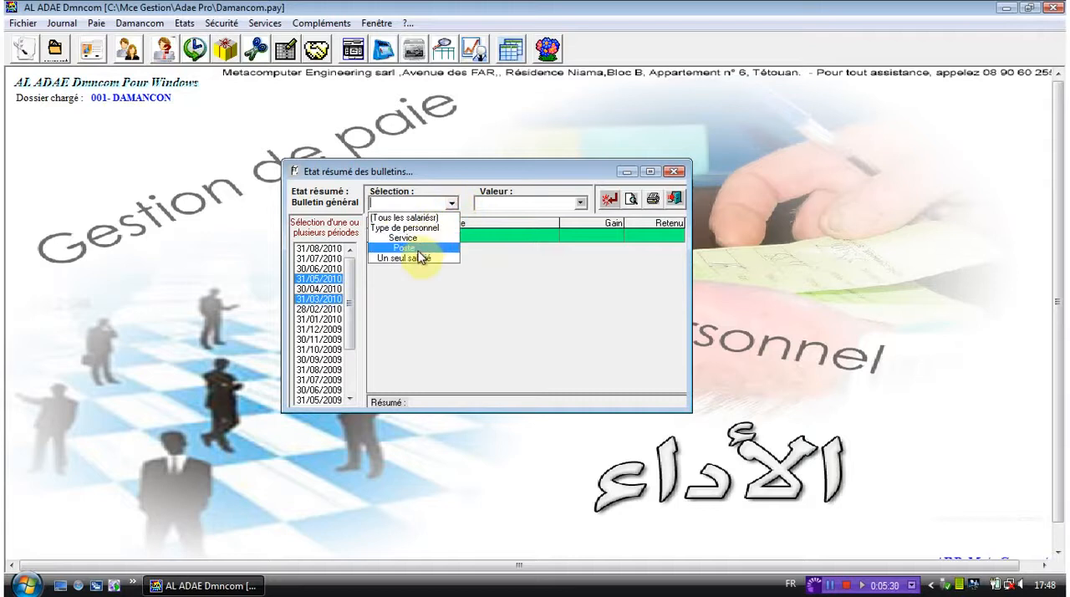
pyautogui.click(418, 261)
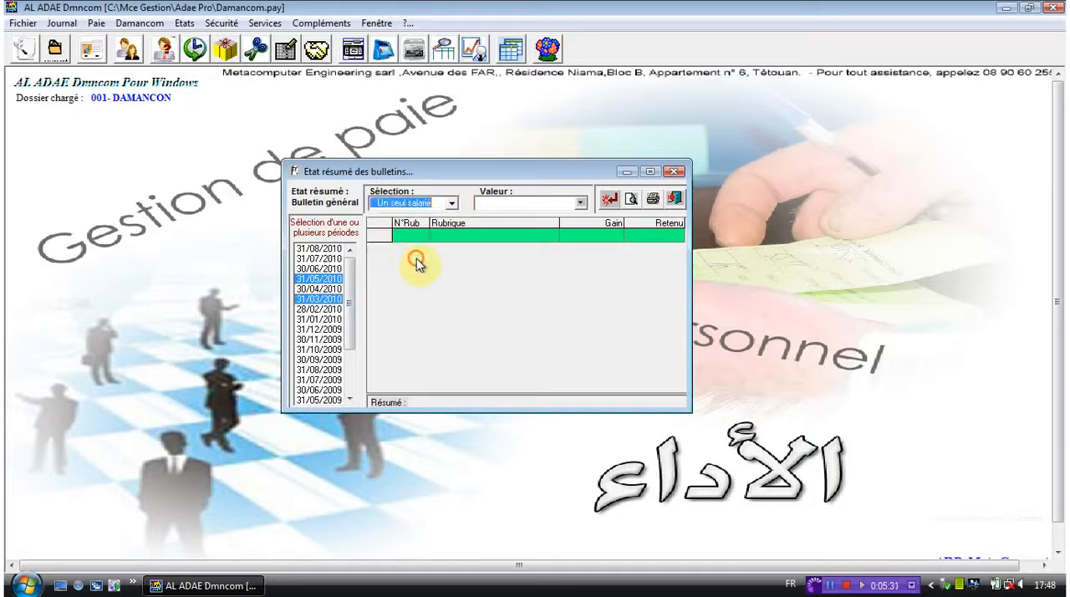
pyautogui.click(580, 202)
pyautogui.press('Return')
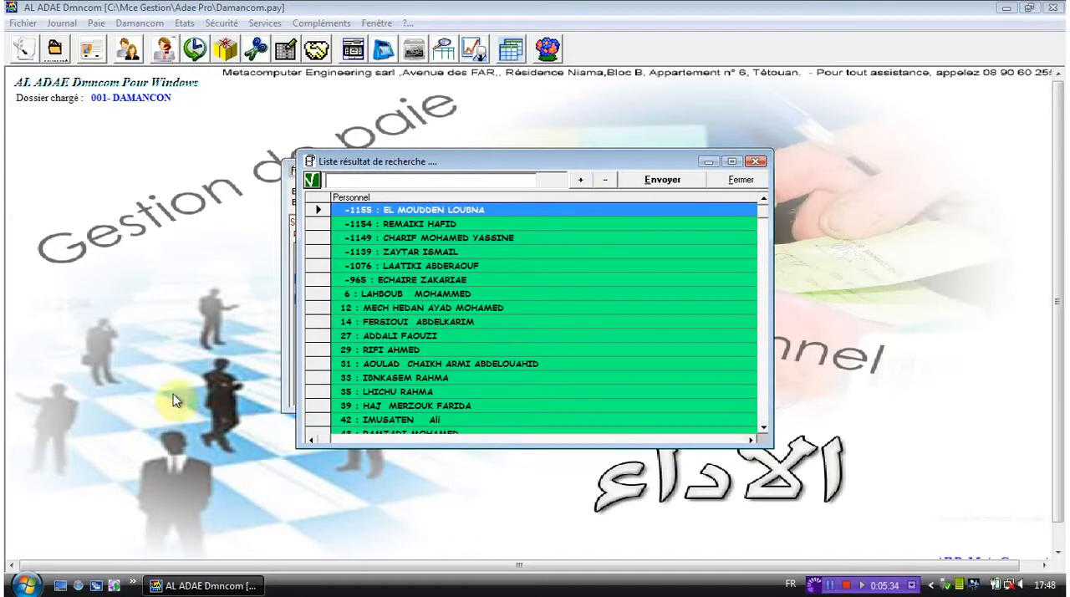
pyautogui.click(322, 282)
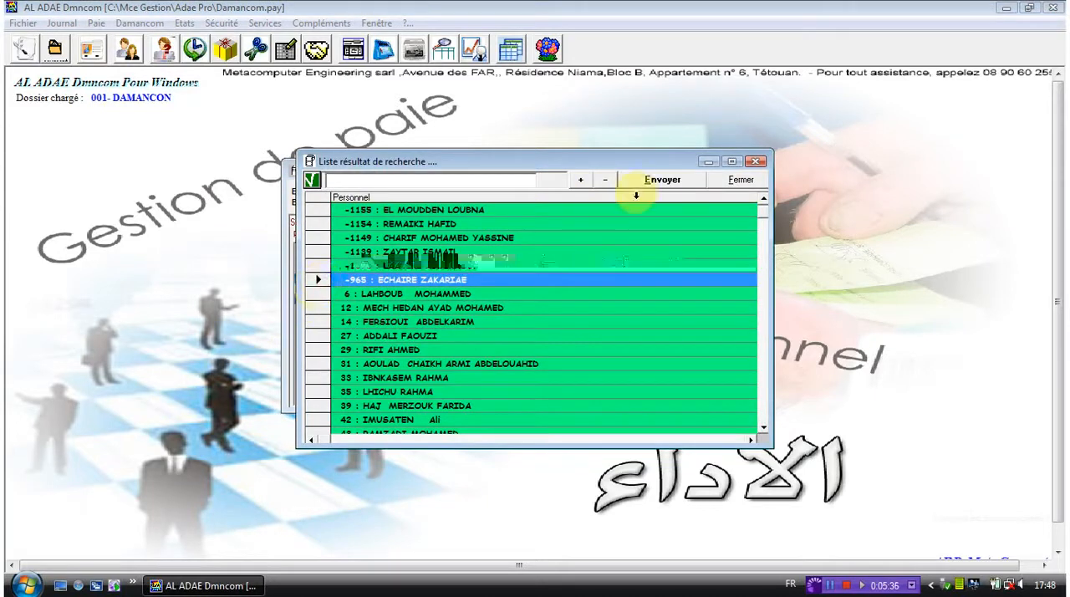
pyautogui.click(660, 181)
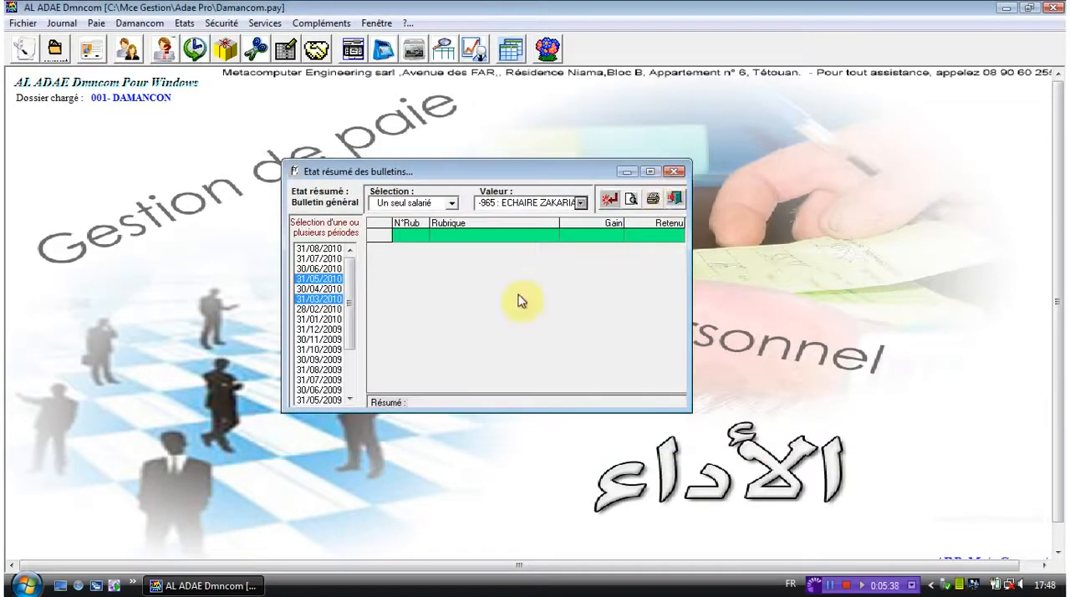
pyautogui.click(609, 202)
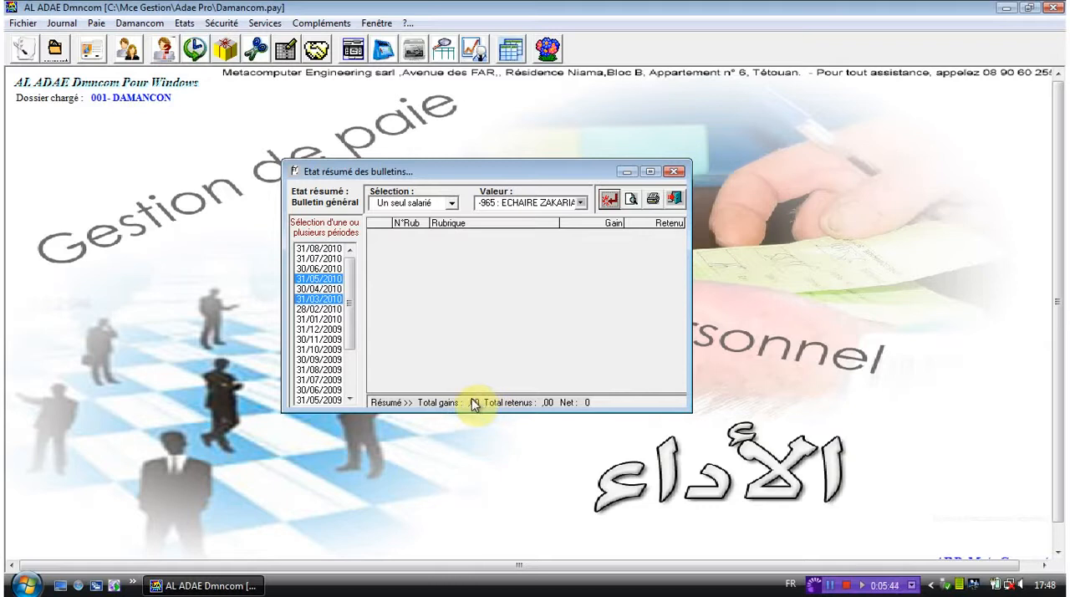
pyautogui.click(674, 172)
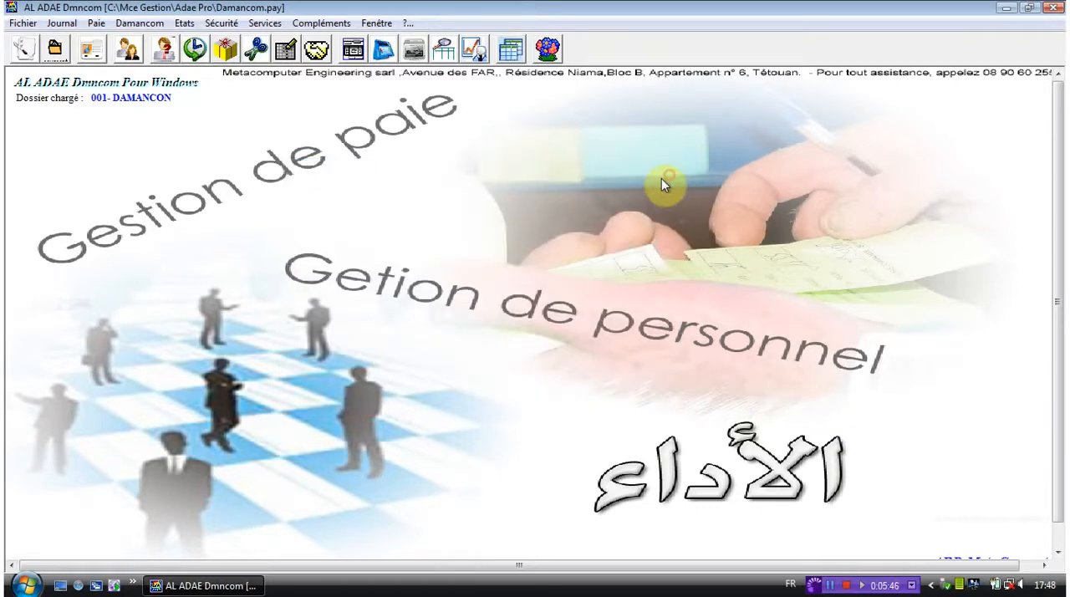
# - Open the lettering of validated payroll items (Lettrage des rubriques validées), dismissing the security notice
pyautogui.click(96, 22)
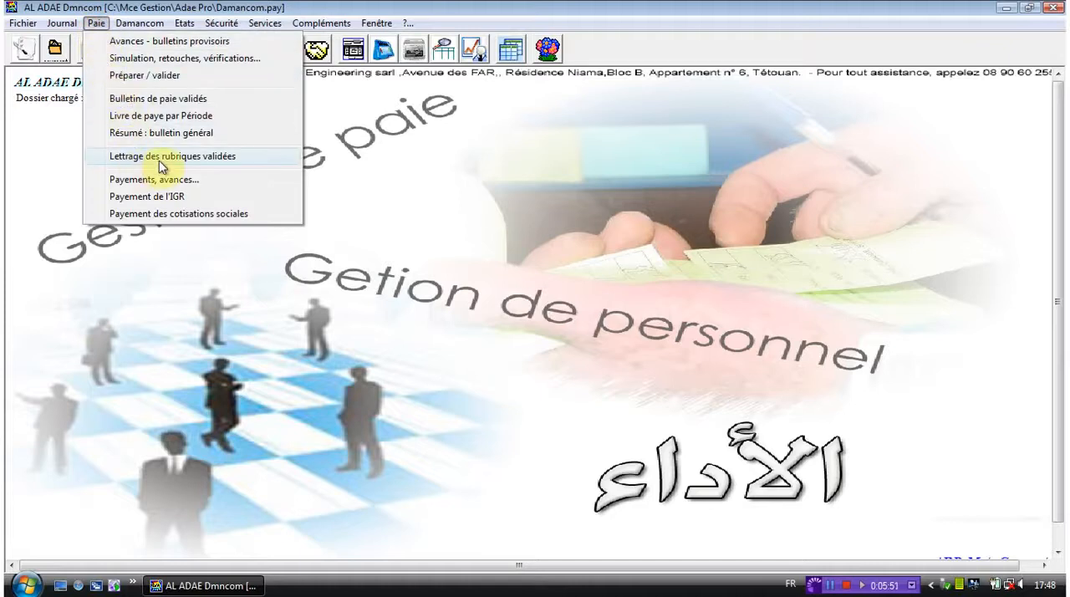
pyautogui.click(166, 157)
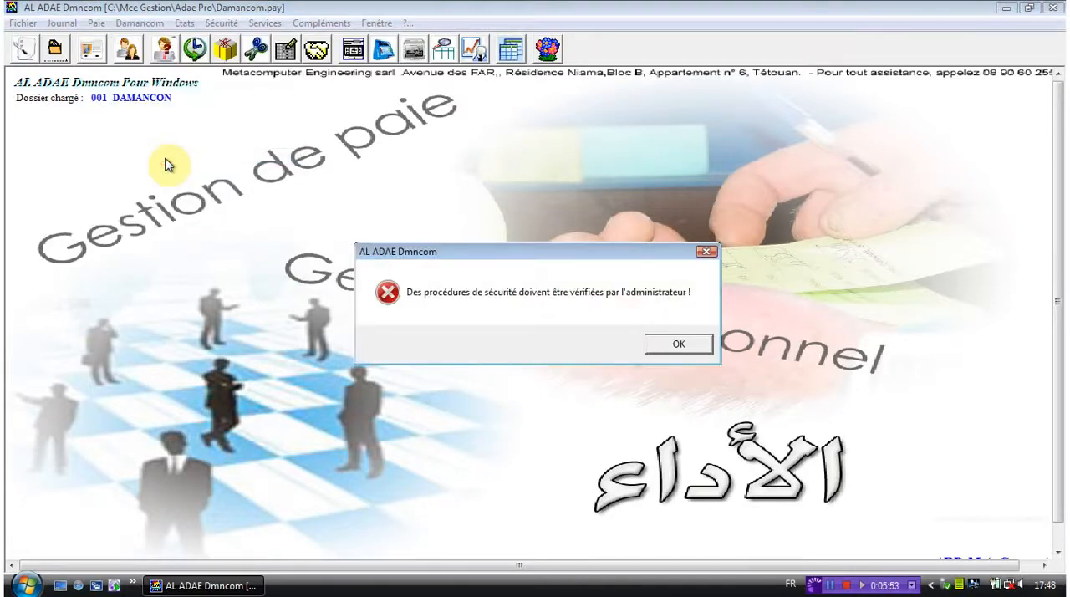
pyautogui.press('Return')
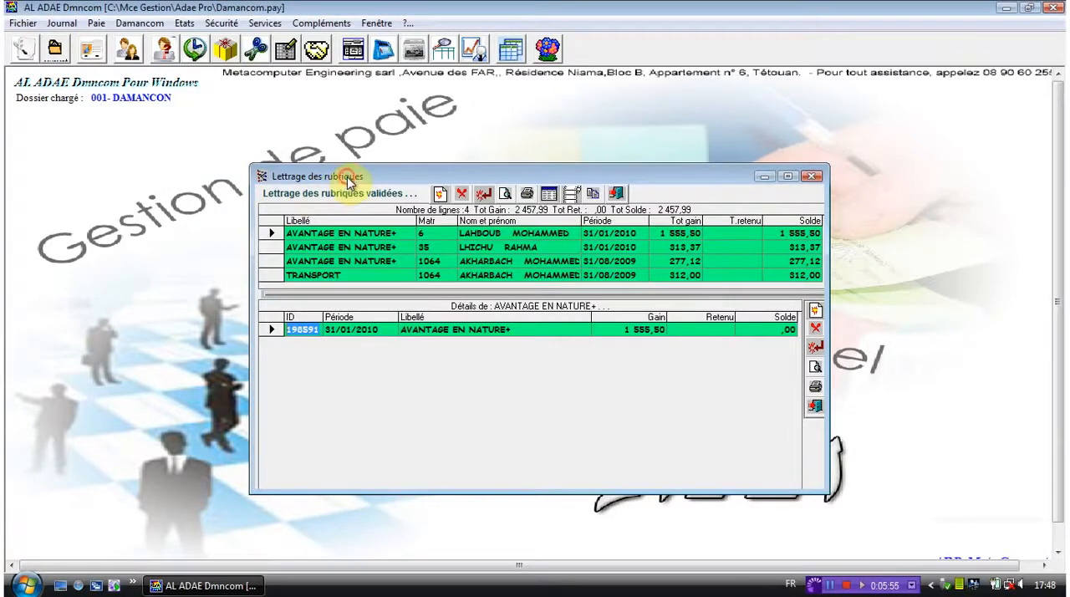
pyautogui.moveTo(346, 177); pyautogui.dragTo(308, 153)
# - Add the validated AVANTAGE EN NATURE item with a gain of 887,12 to the lettering list, display its details, and close the window
pyautogui.click(408, 174)
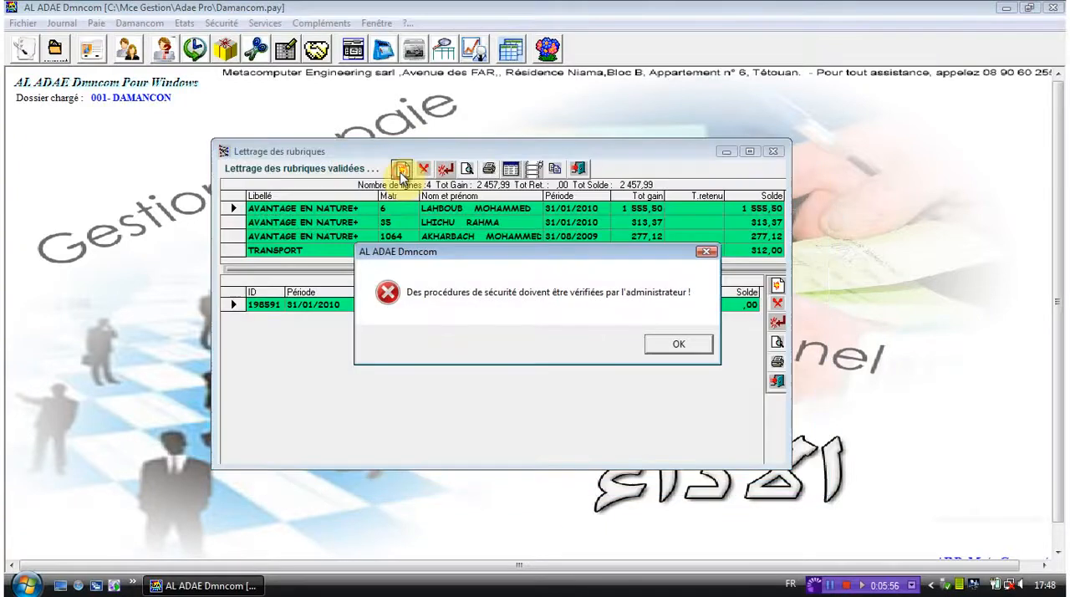
pyautogui.press('Return')
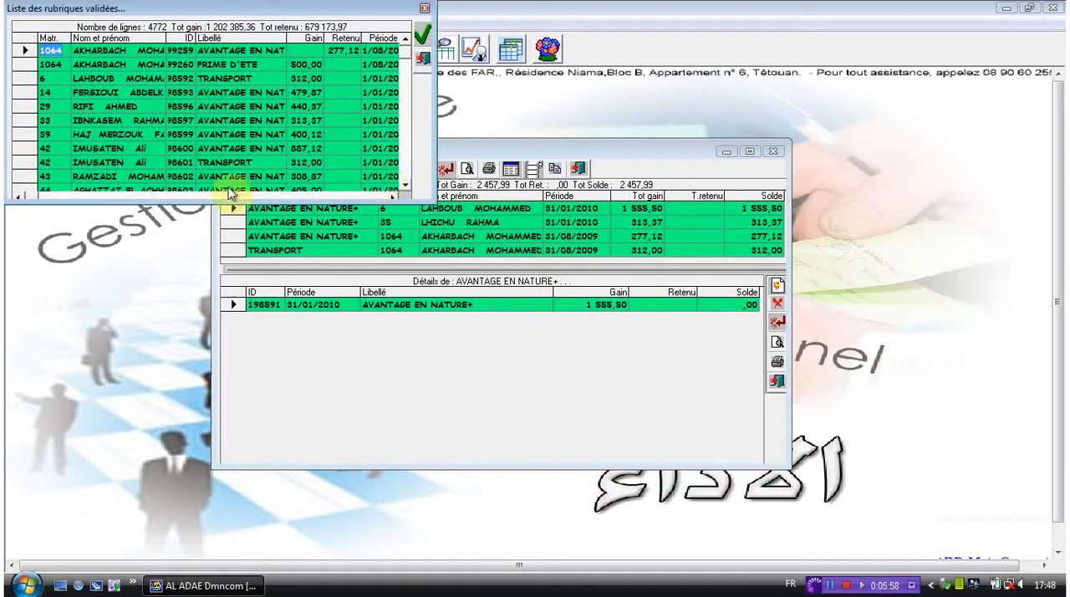
pyautogui.click(23, 148)
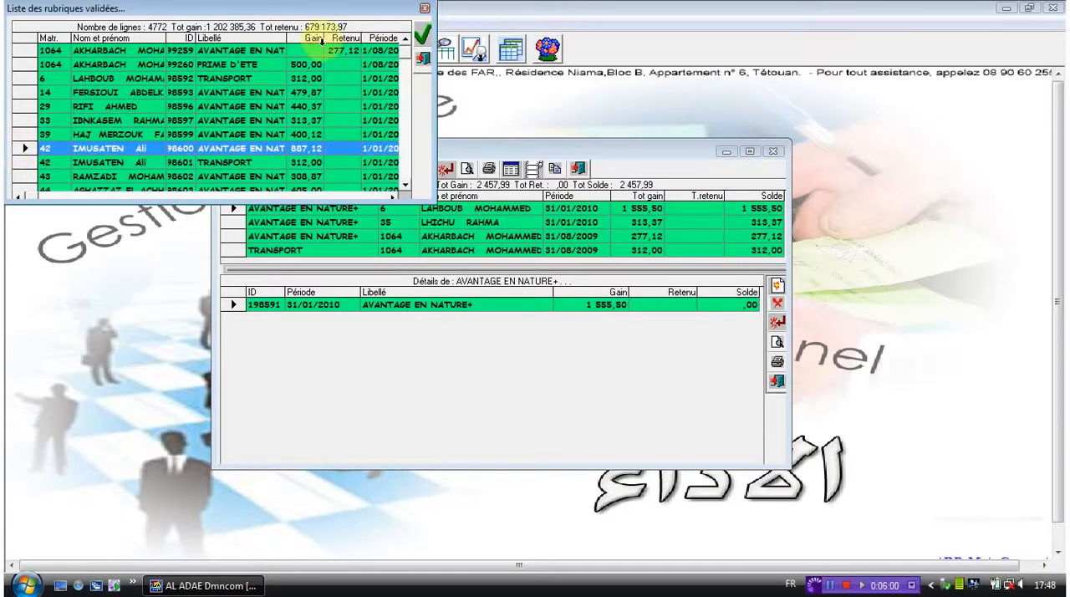
pyautogui.click(422, 34)
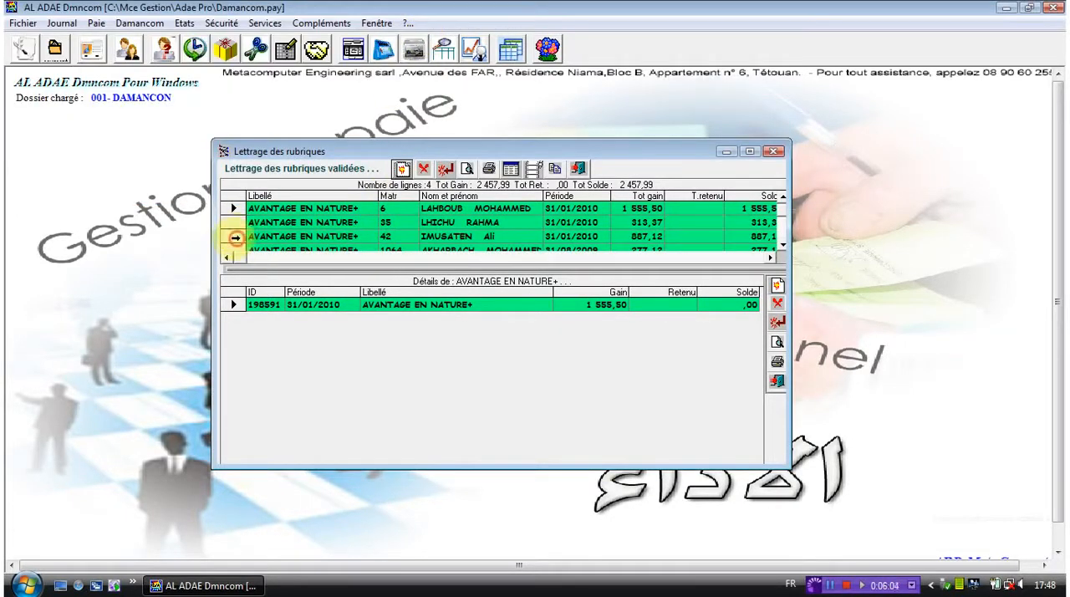
pyautogui.click(236, 238)
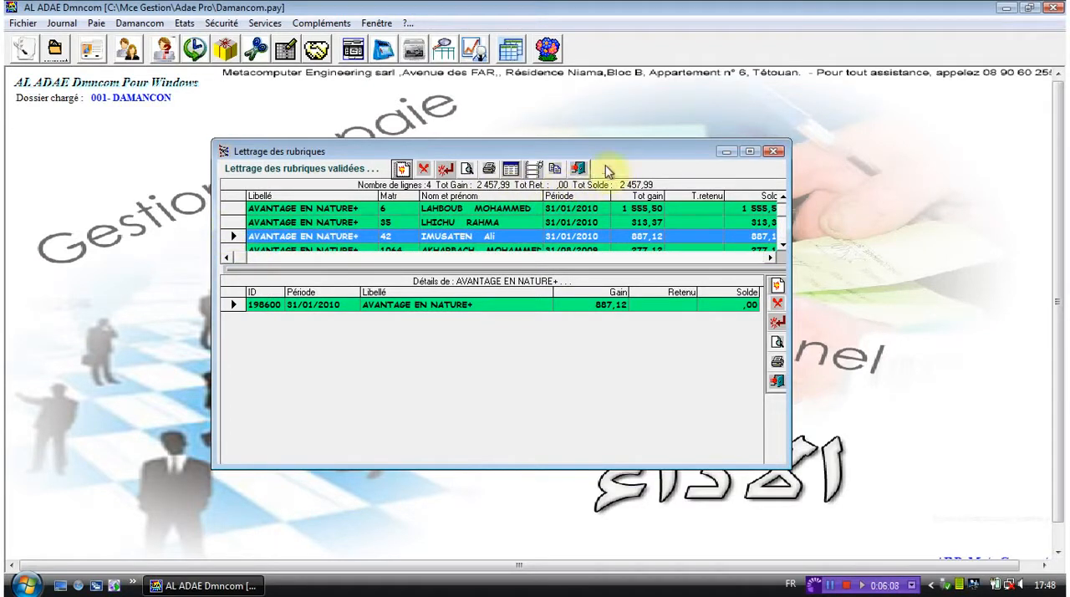
pyautogui.click(773, 157)
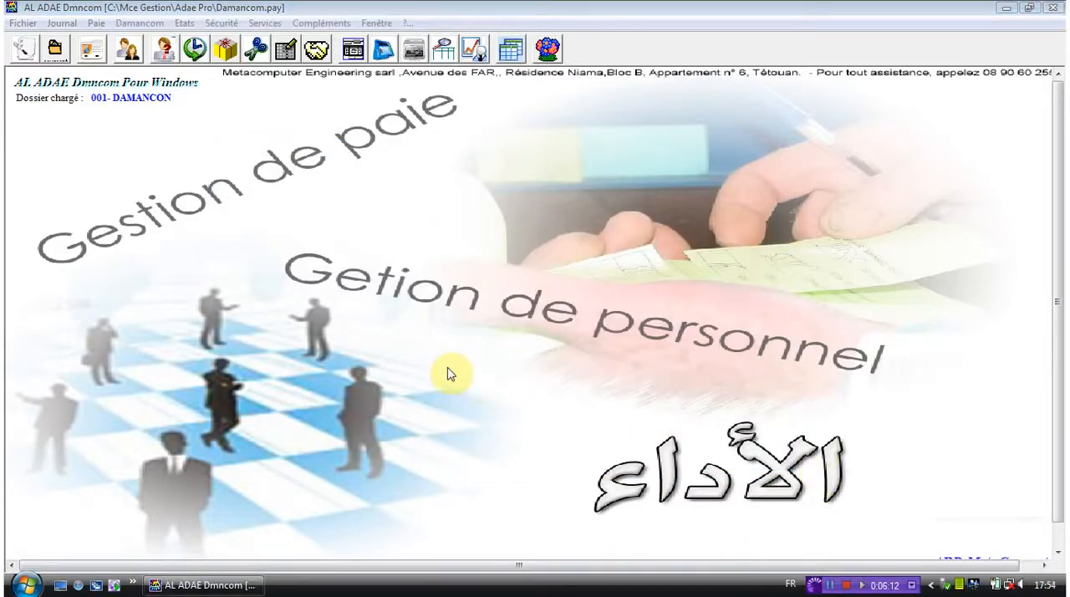
# - Open the staff payments and advances (Payements, avances...) and start a new payment record
pyautogui.click(94, 23)
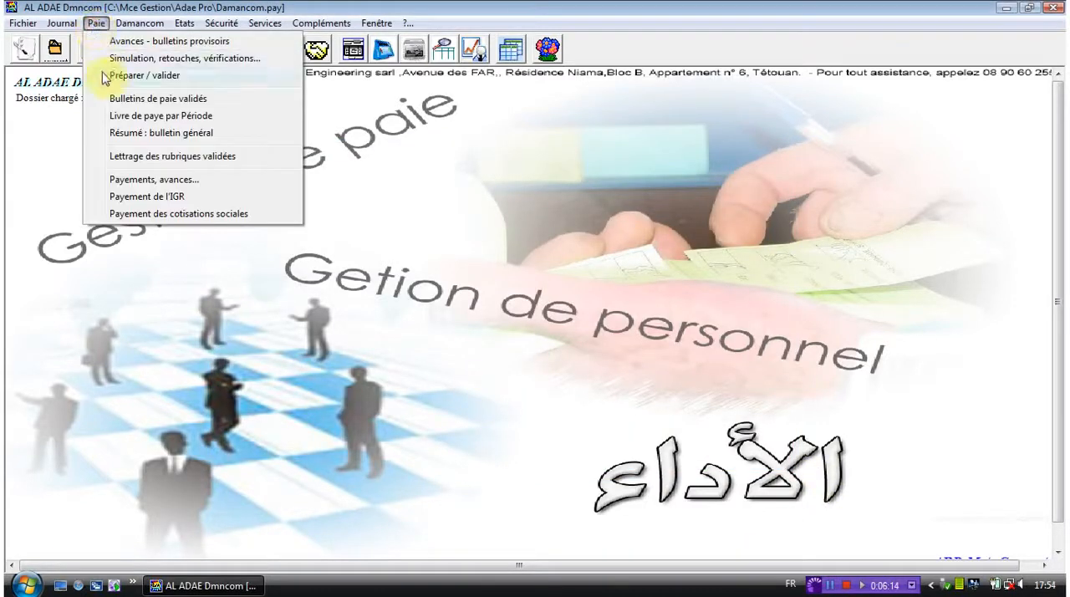
pyautogui.click(149, 179)
pyautogui.press('Return')
pyautogui.moveTo(216, 137); pyautogui.dragTo(354, 173)
pyautogui.click(404, 192)
pyautogui.press('Return')
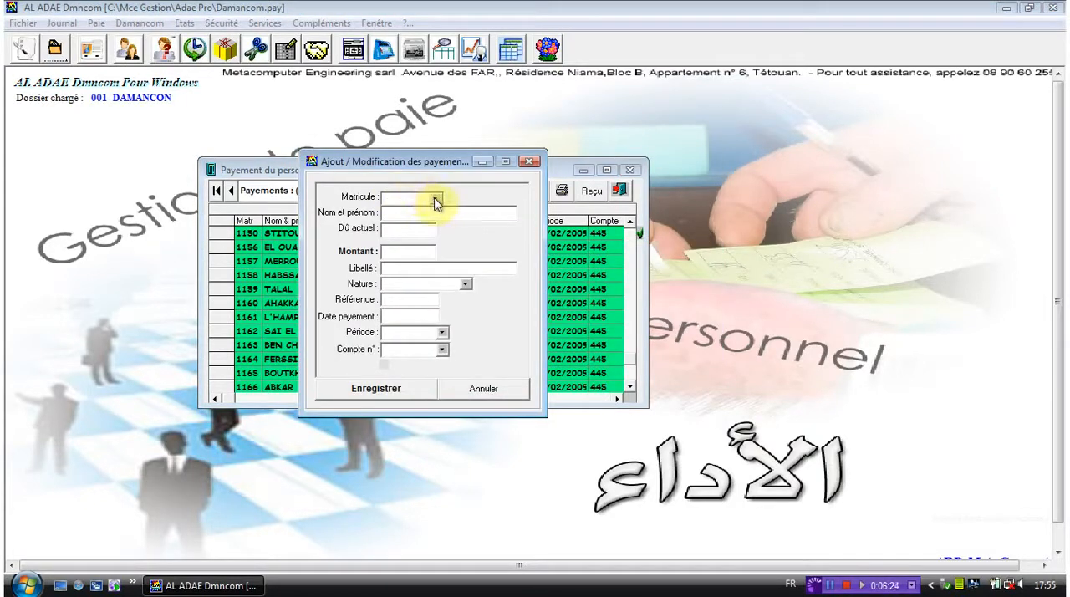
# - Assign the new payment to the tenth employee in the staff search list
pyautogui.click(435, 199)
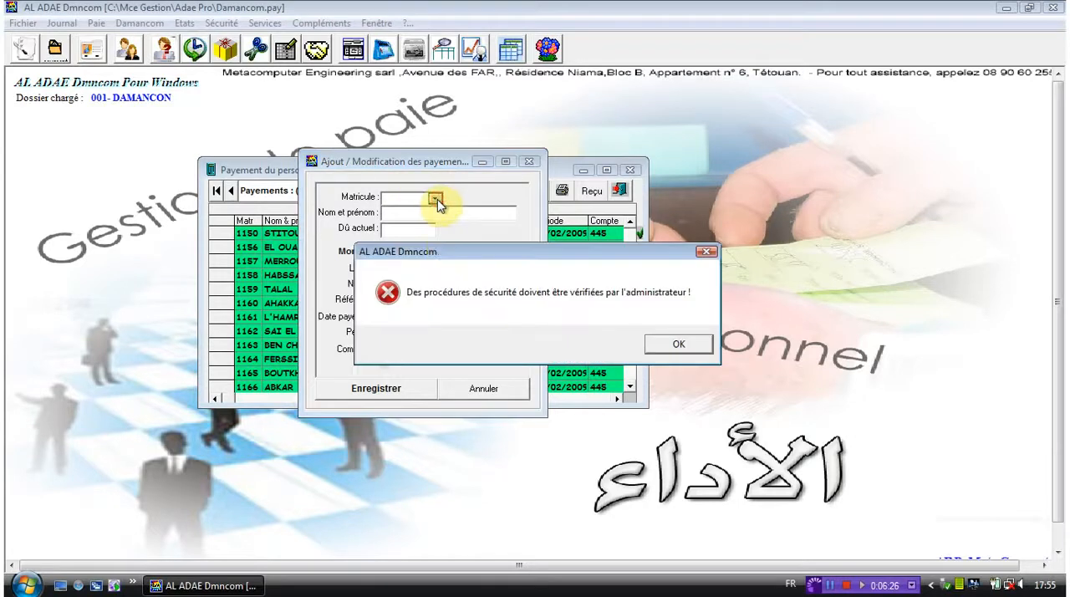
pyautogui.press('Return')
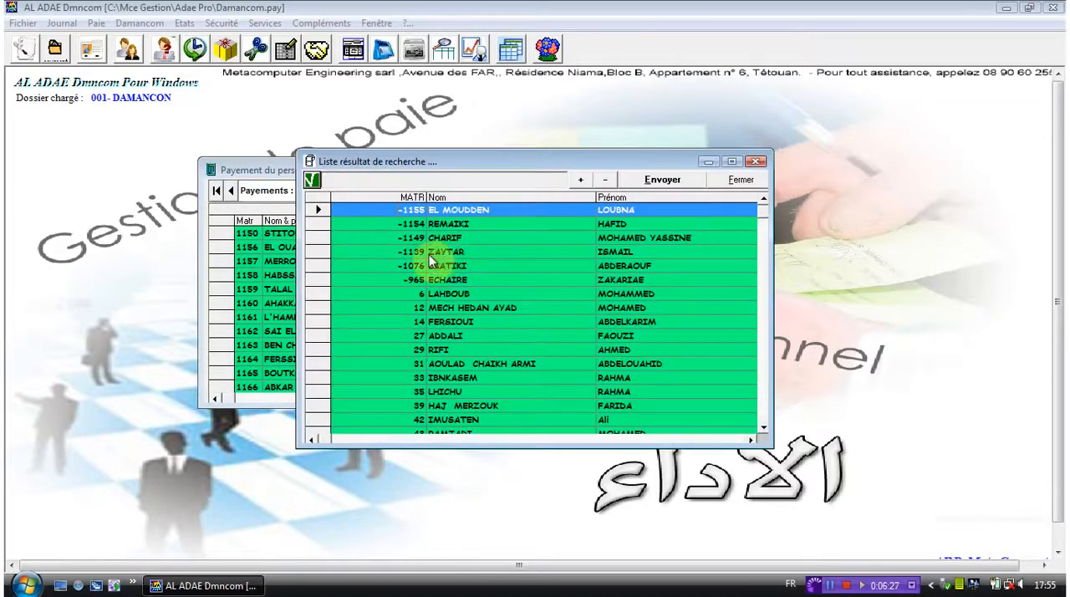
pyautogui.click(319, 334)
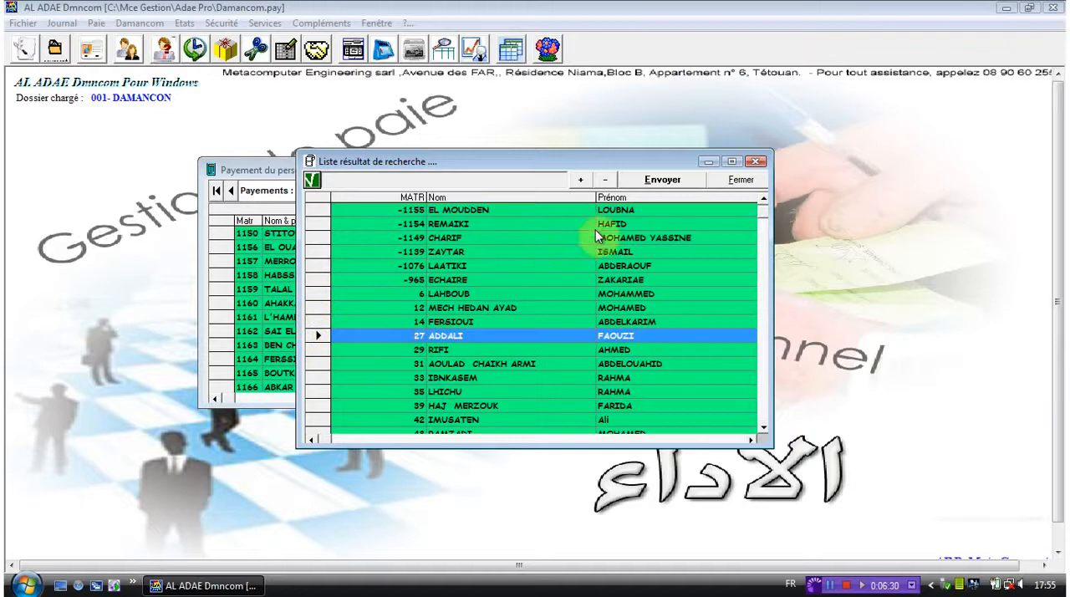
pyautogui.click(665, 184)
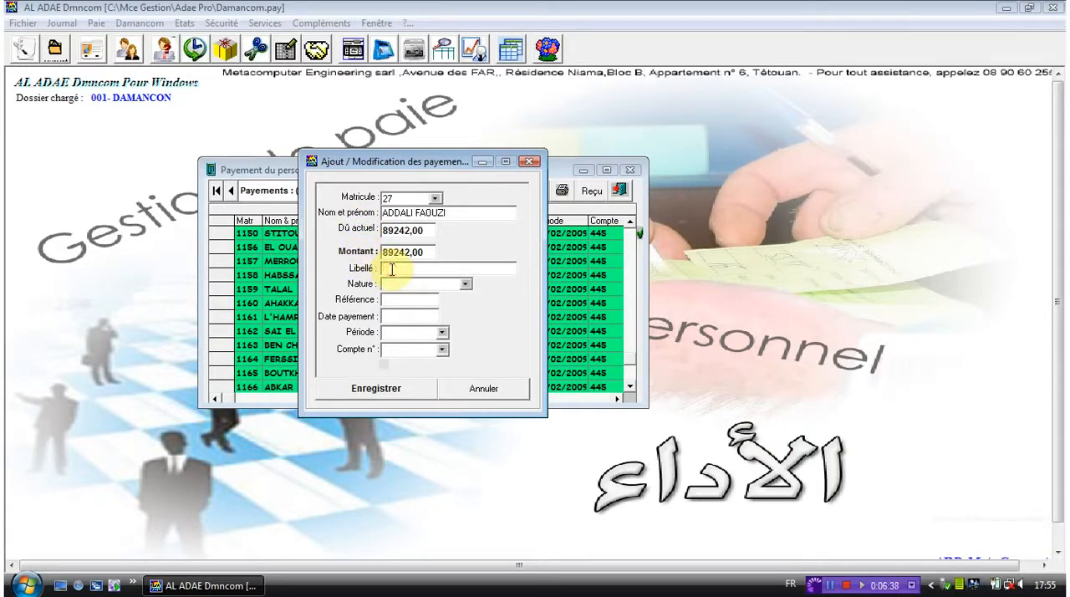
# - Set the payment's label (Libellé) to 23 and its nature to Virement
pyautogui.write('23')
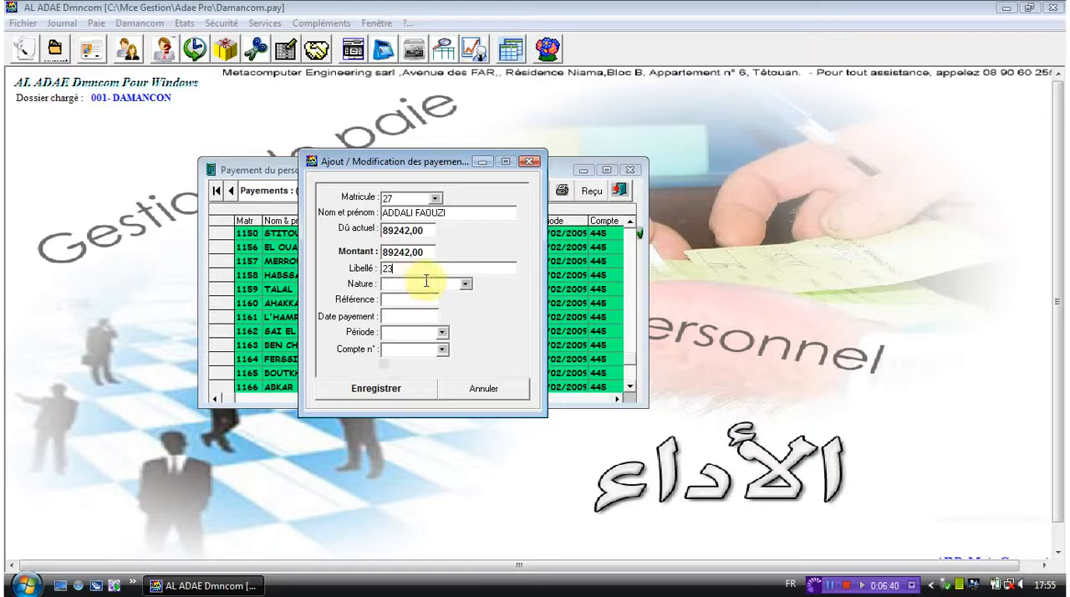
pyautogui.click(465, 285)
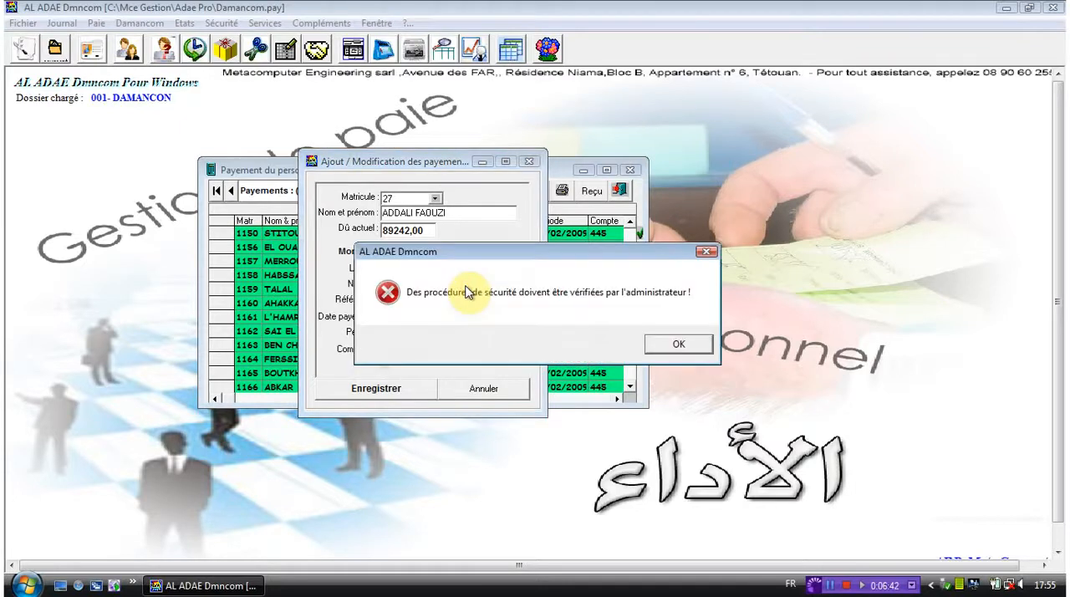
pyautogui.press('Return')
pyautogui.click(332, 316)
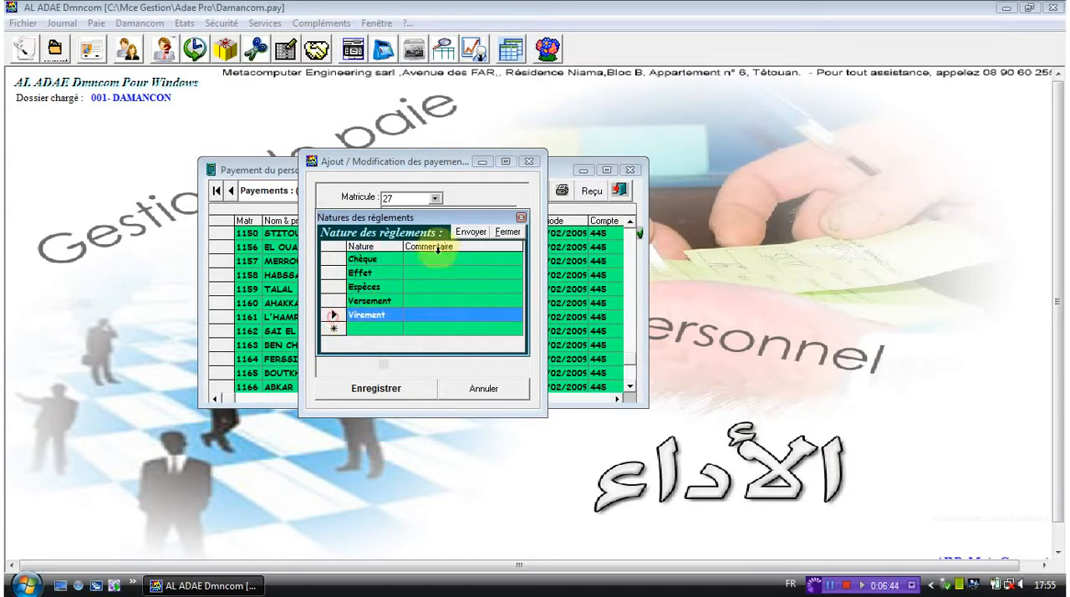
pyautogui.click(471, 231)
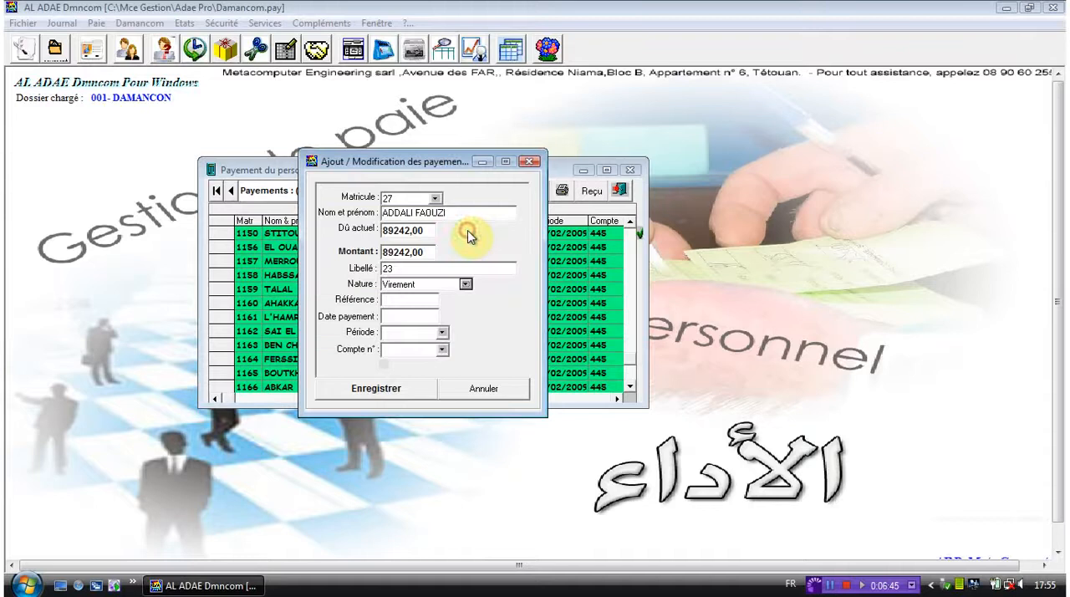
# - Set the payment's reference to 4 and its payment date to 20/04/2000
pyautogui.click(422, 301)
pyautogui.write('4')
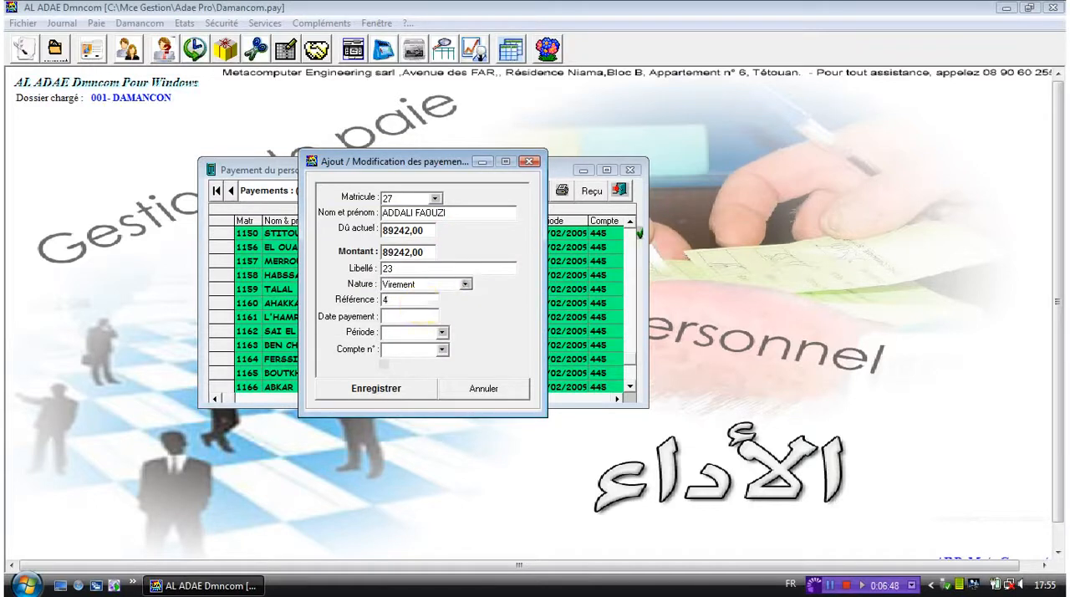
pyautogui.write('2000')
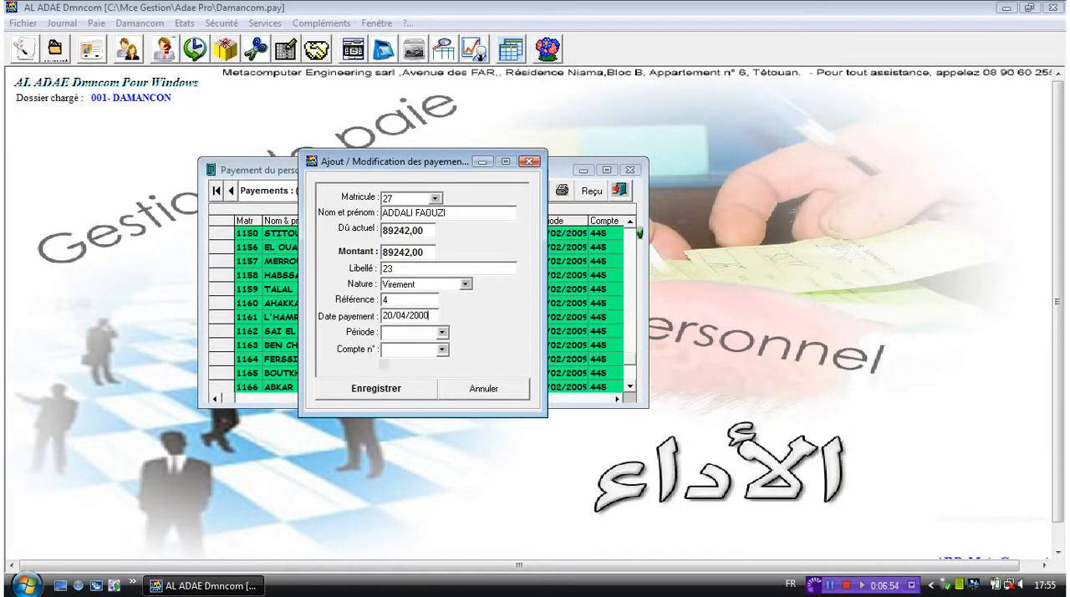
# - Set the payment's period to 30/06/2009 from the list of periods
pyautogui.click(441, 334)
pyautogui.press('Return')
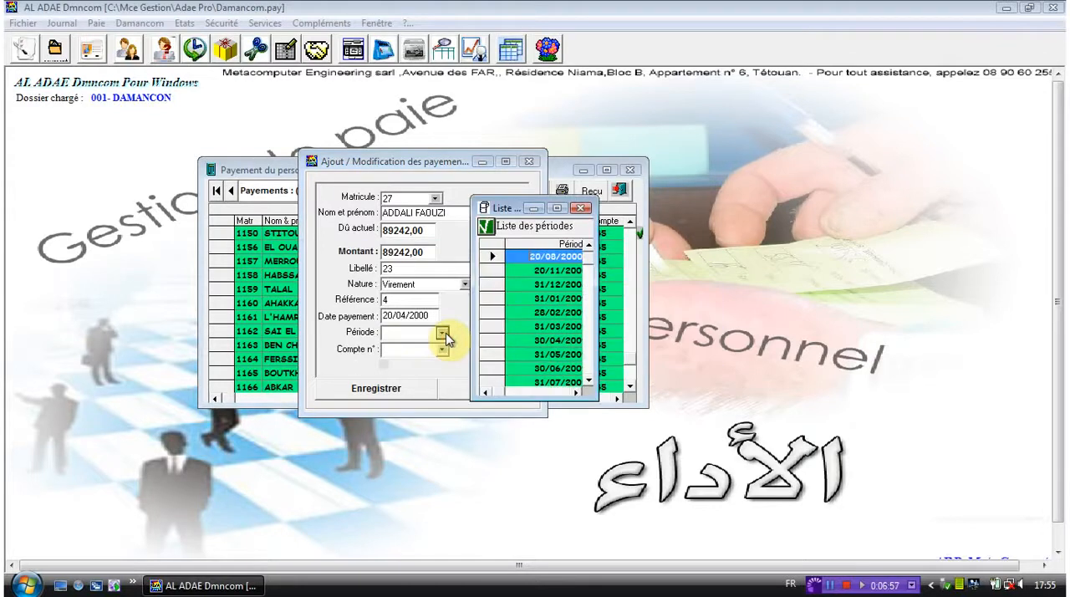
pyautogui.click(497, 368)
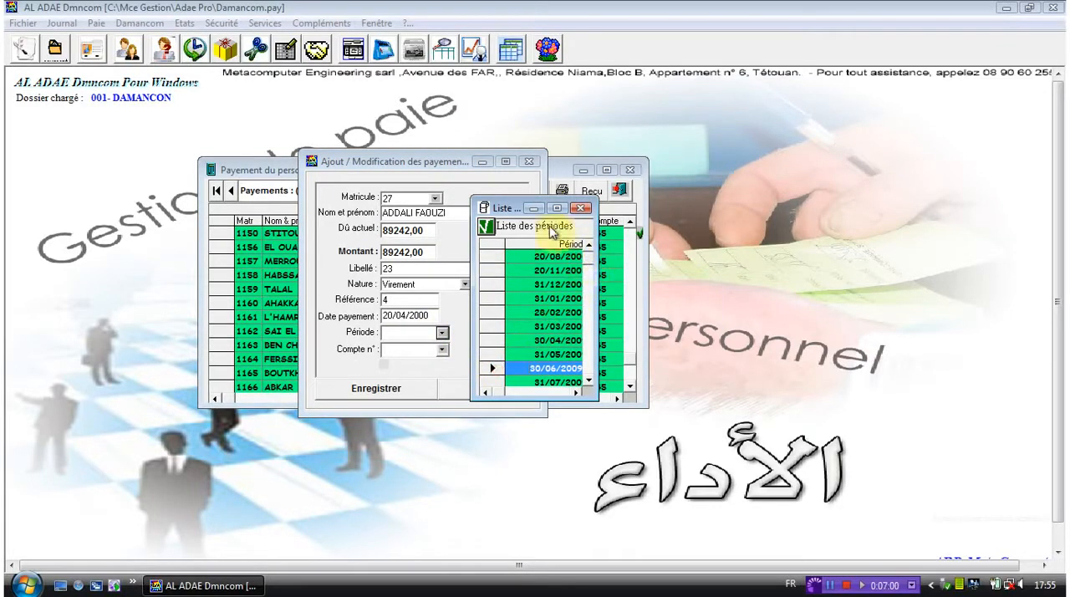
pyautogui.click(486, 227)
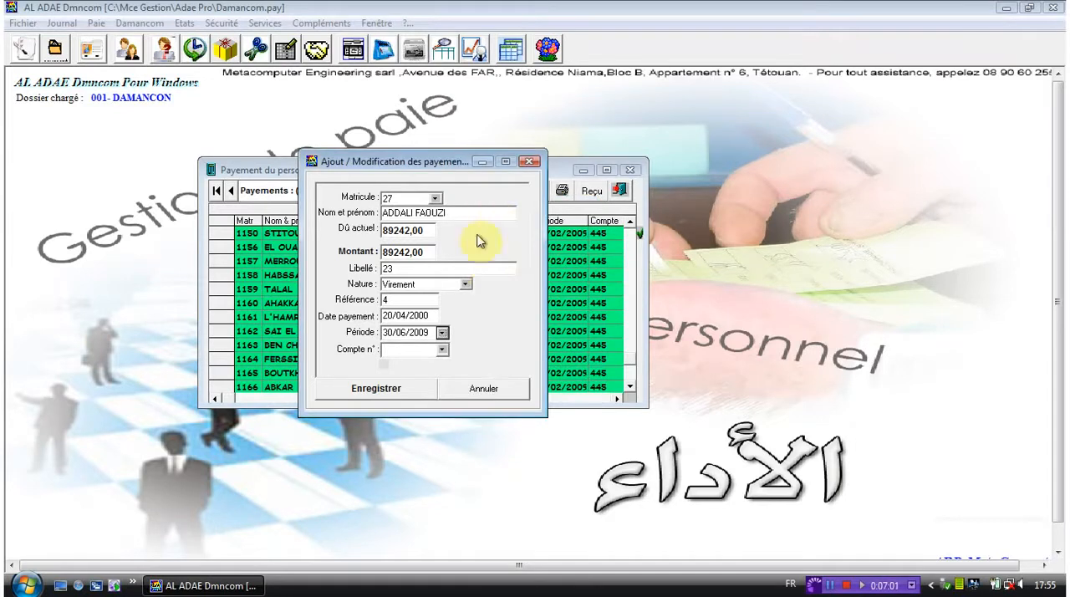
# - Set the payment's account to 449 (Comptes de régularisation-passif) and record the payment in the staff payments list
pyautogui.click(442, 351)
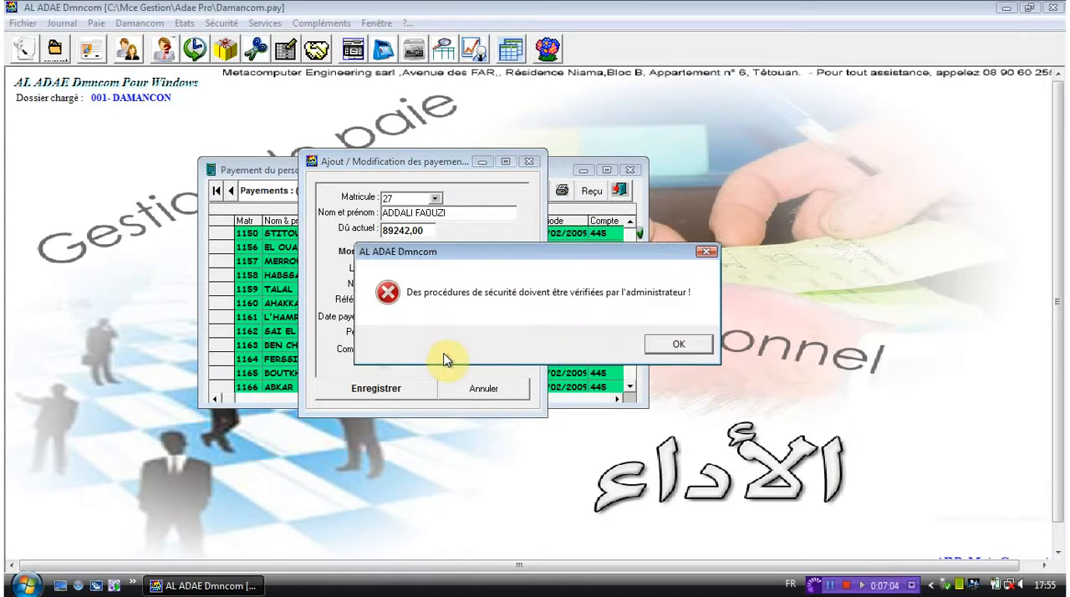
pyautogui.press('Return')
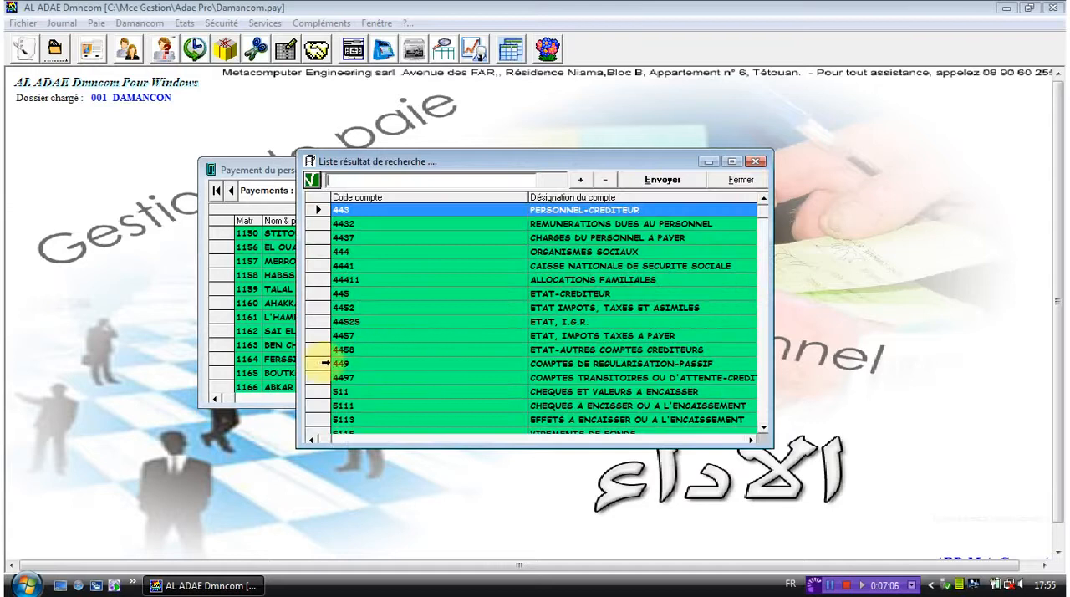
pyautogui.click(323, 361)
pyautogui.click(660, 180)
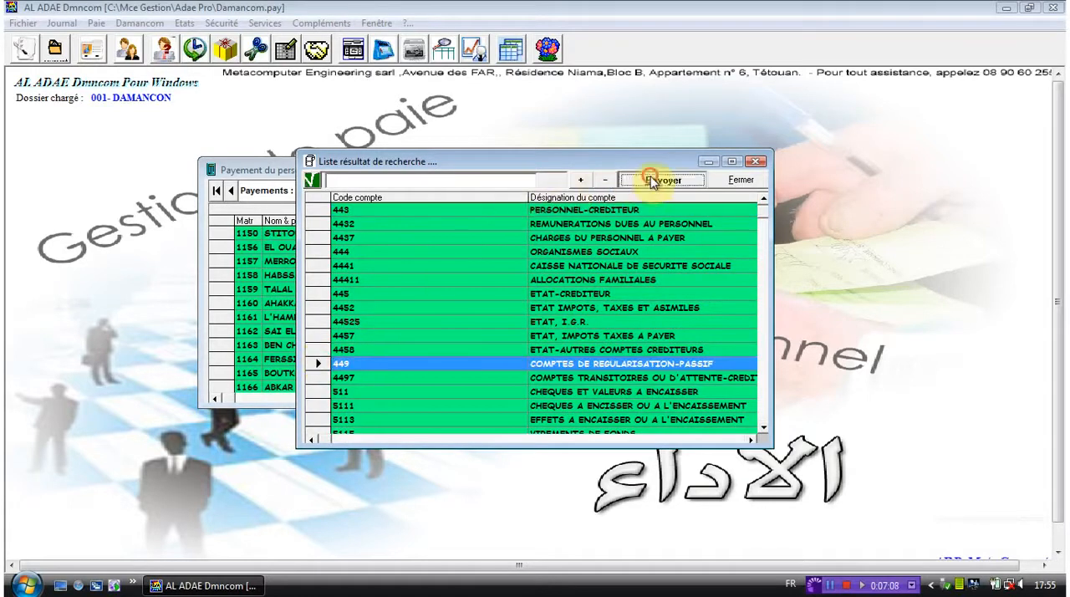
pyautogui.click(403, 391)
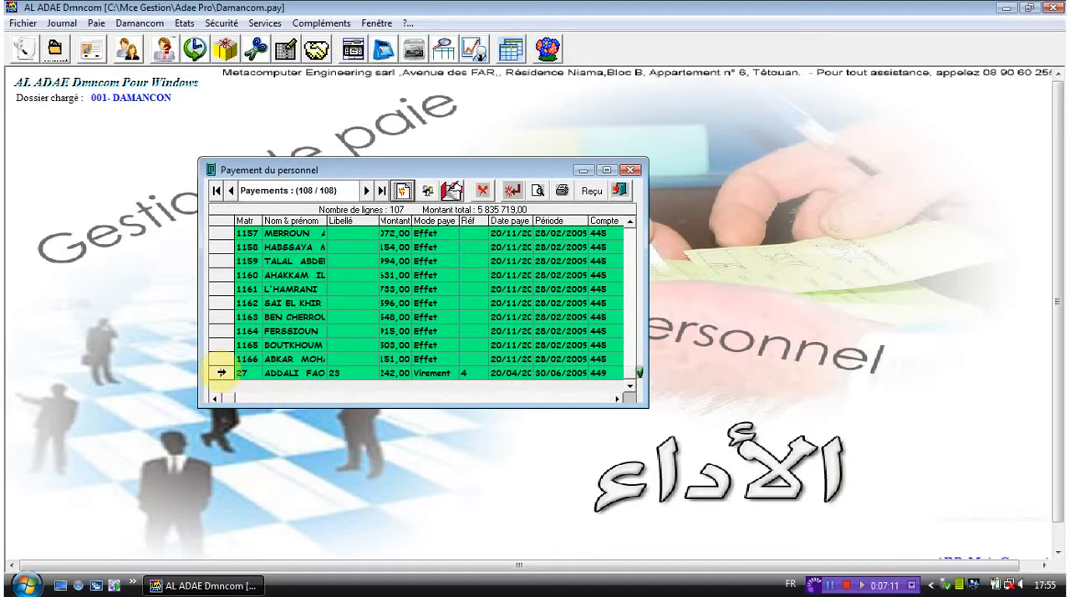
pyautogui.click(220, 374)
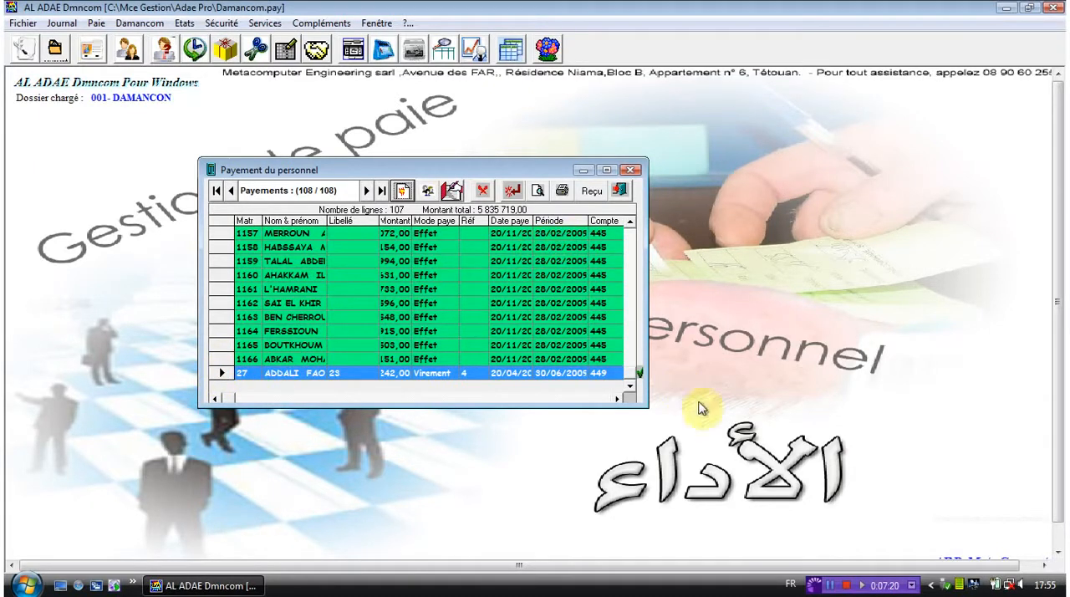
pyautogui.click(631, 171)
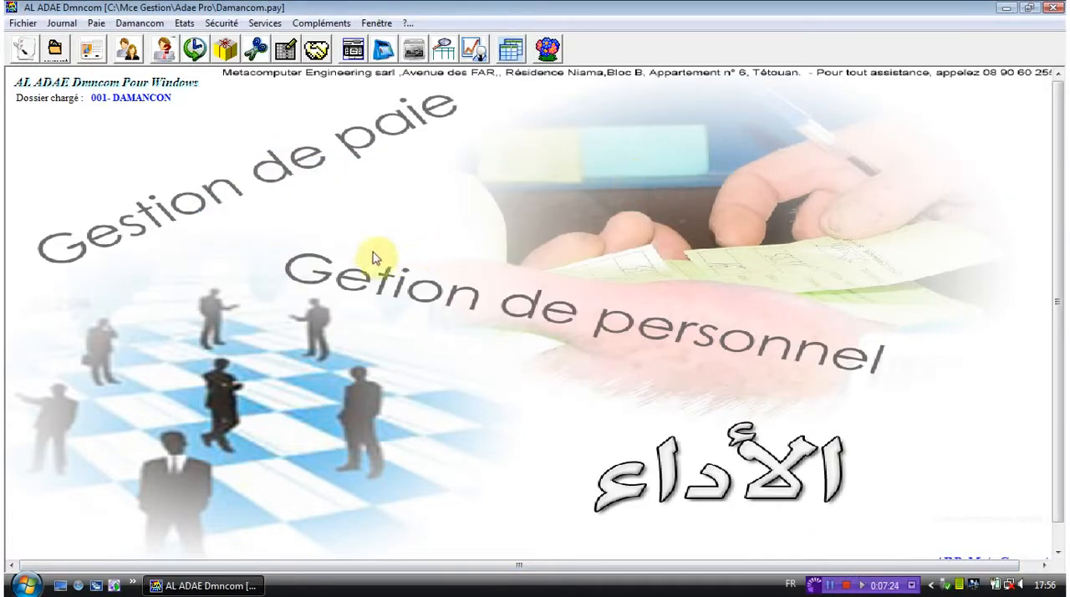
# - Open the IGR payments and add a new payment line dated 16/06/2000
pyautogui.click(97, 23)
pyautogui.click(167, 197)
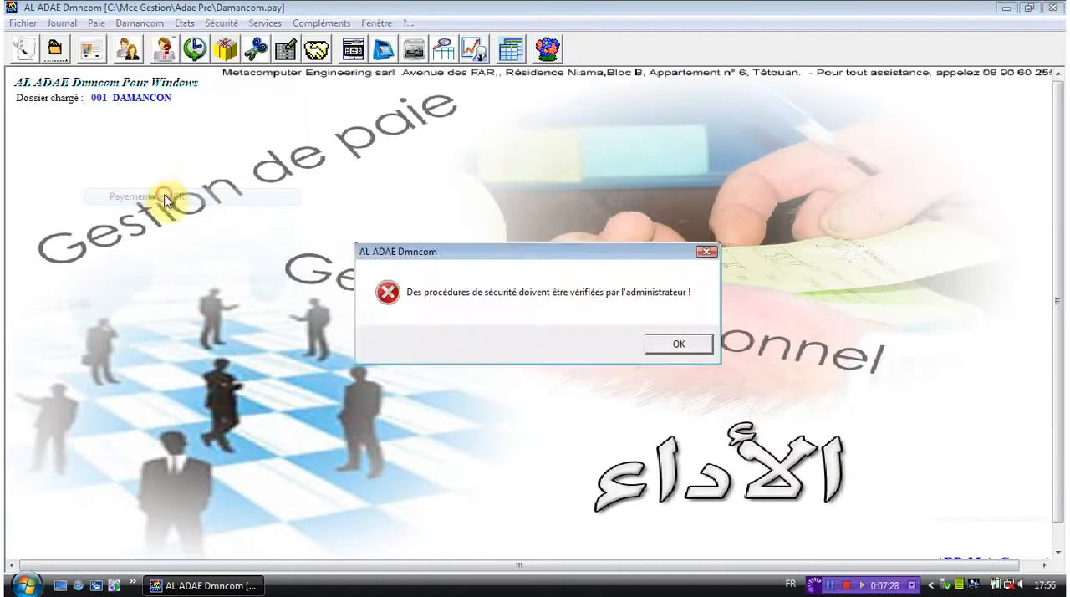
pyautogui.press('Return')
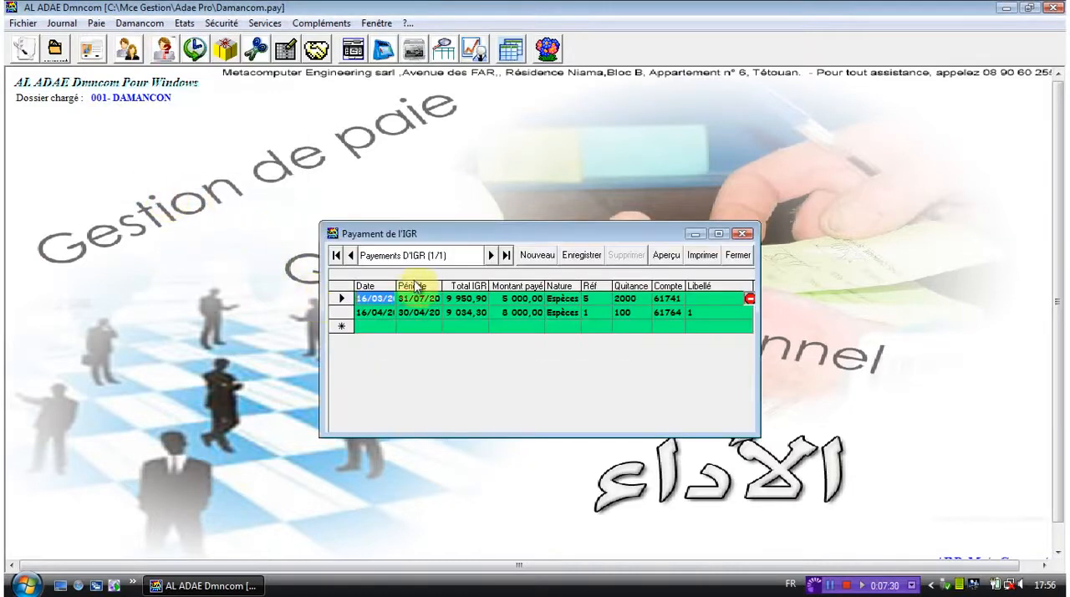
pyautogui.click(542, 261)
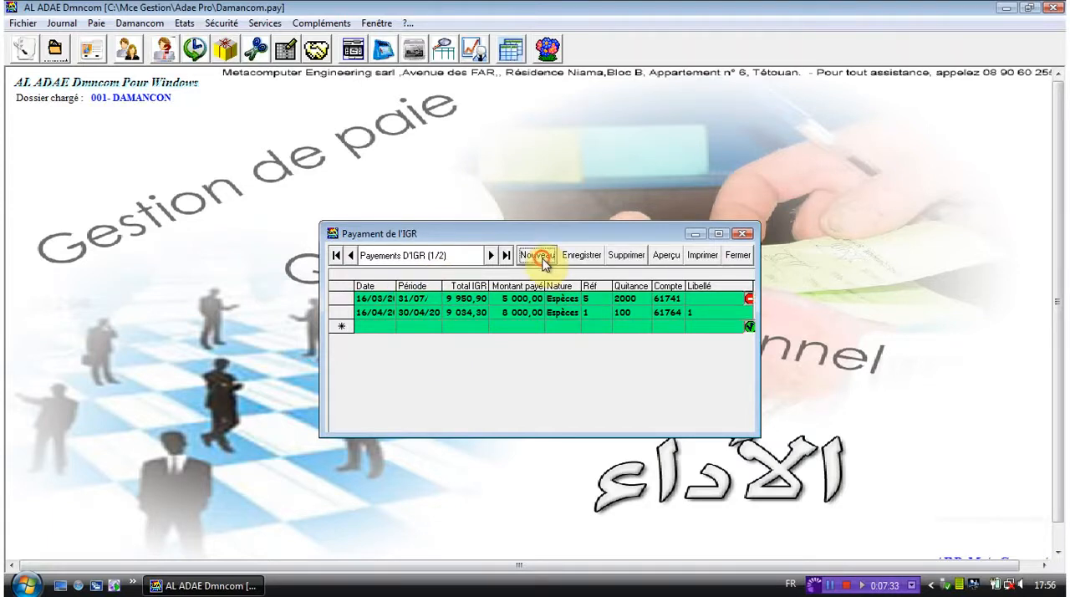
pyautogui.click(384, 330)
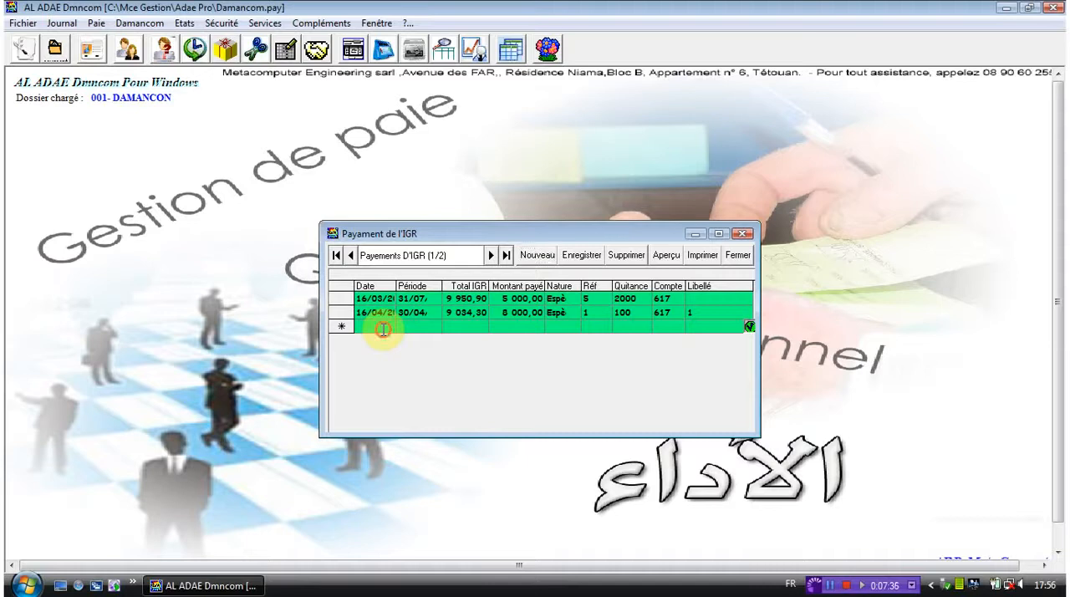
pyautogui.write('16')
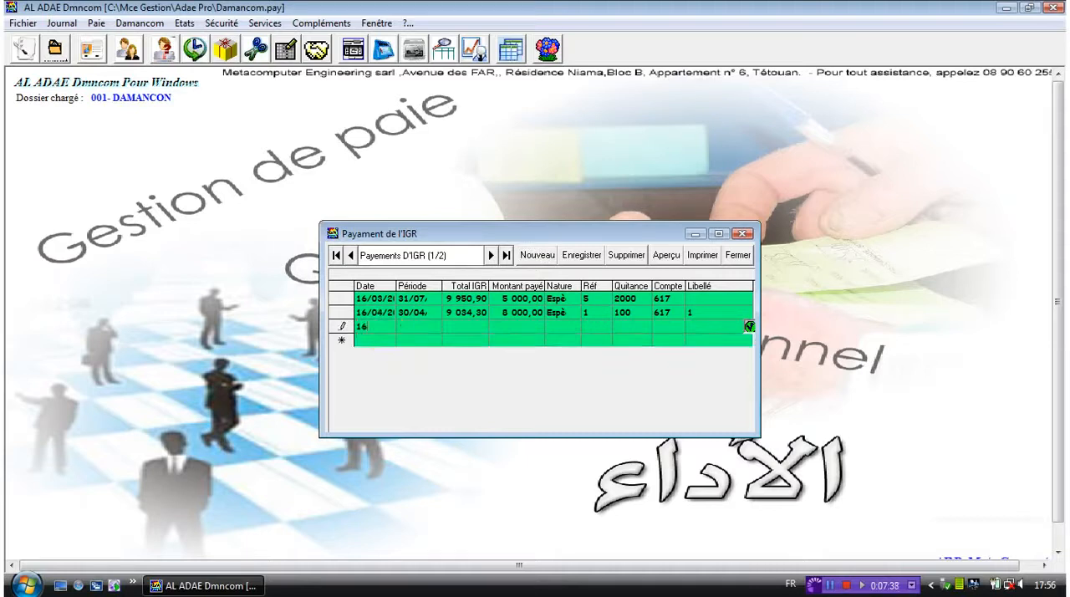
pyautogui.write('/06/2000')
# - Set the new IGR payment's period to the 31/05 entry from the list of periods
pyautogui.click(425, 322)
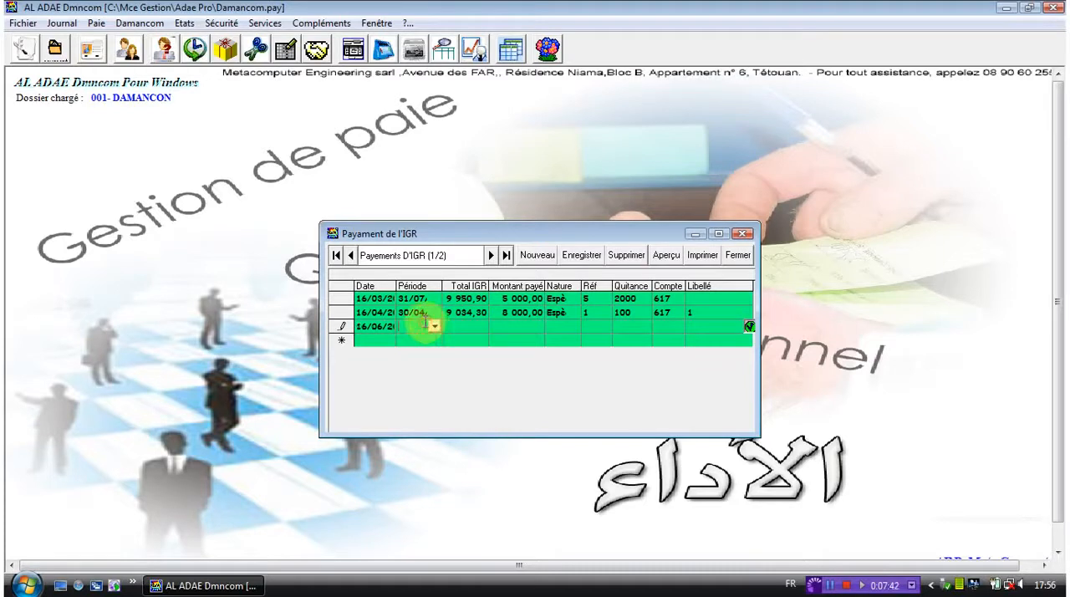
pyautogui.press('Return')
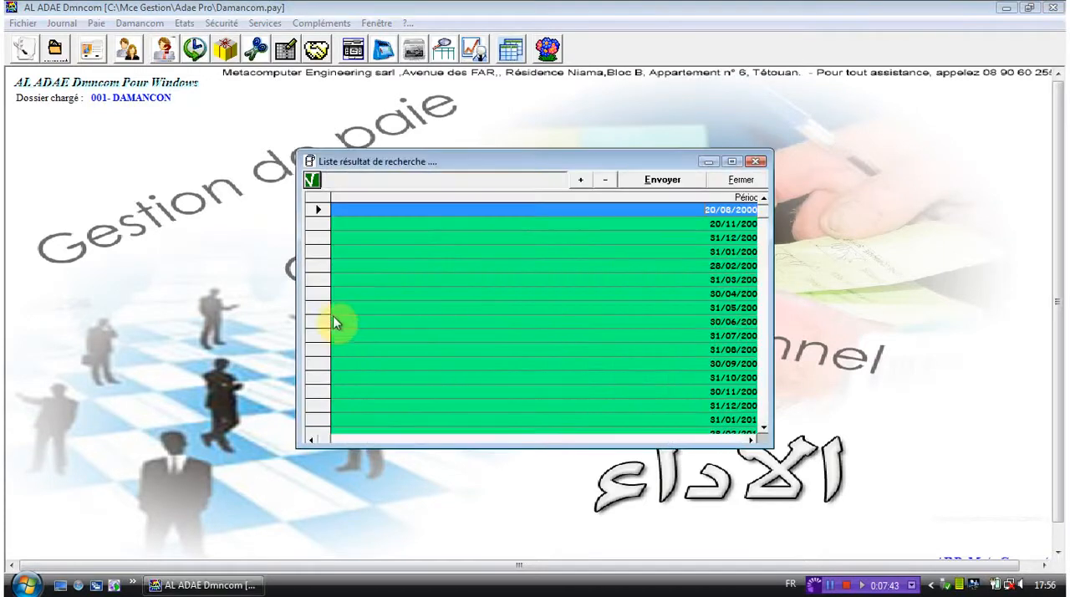
pyautogui.click(315, 308)
pyautogui.click(651, 178)
# - Enter 50000 as the new line's total IGR and 2 000 as the amount paid
pyautogui.click(464, 327)
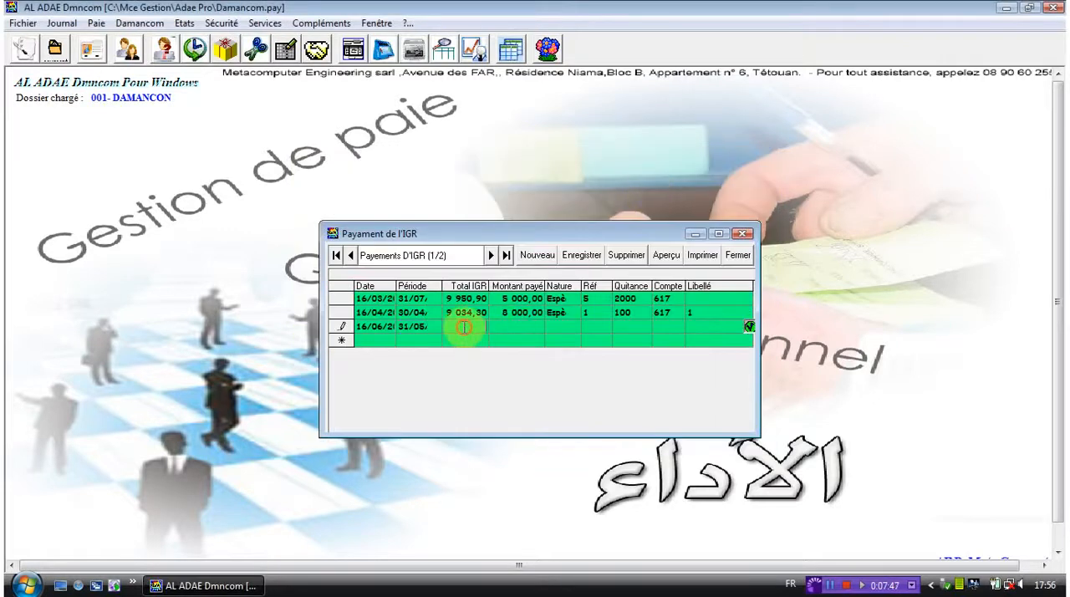
pyautogui.write('5000')
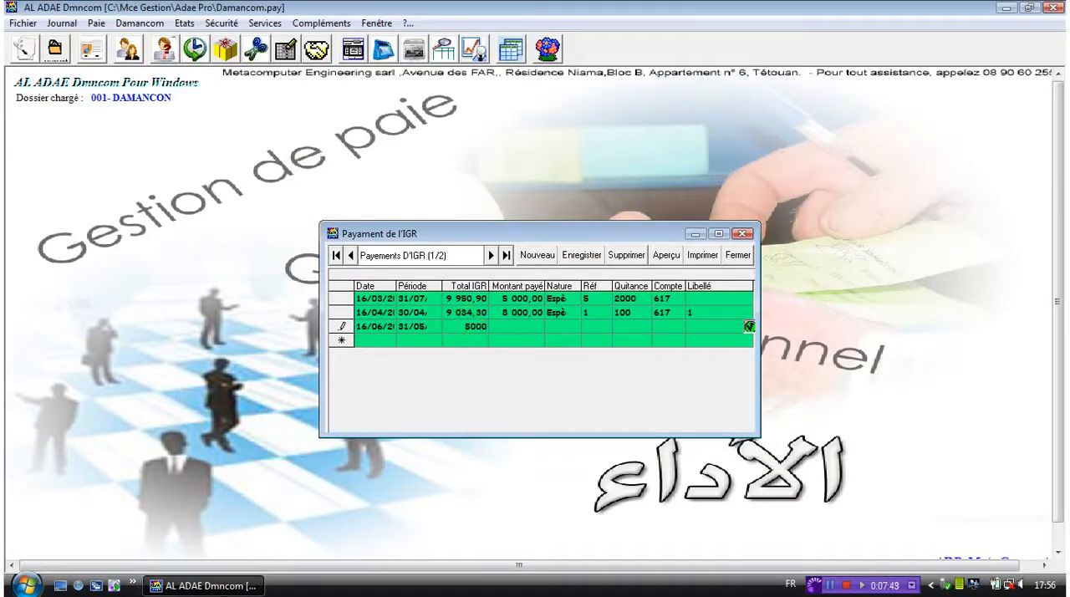
pyautogui.write('0')
pyautogui.click(520, 327)
pyautogui.write('2 000')
# - Set the IGR payment's nature to Versement and its reference to 25
pyautogui.click(574, 326)
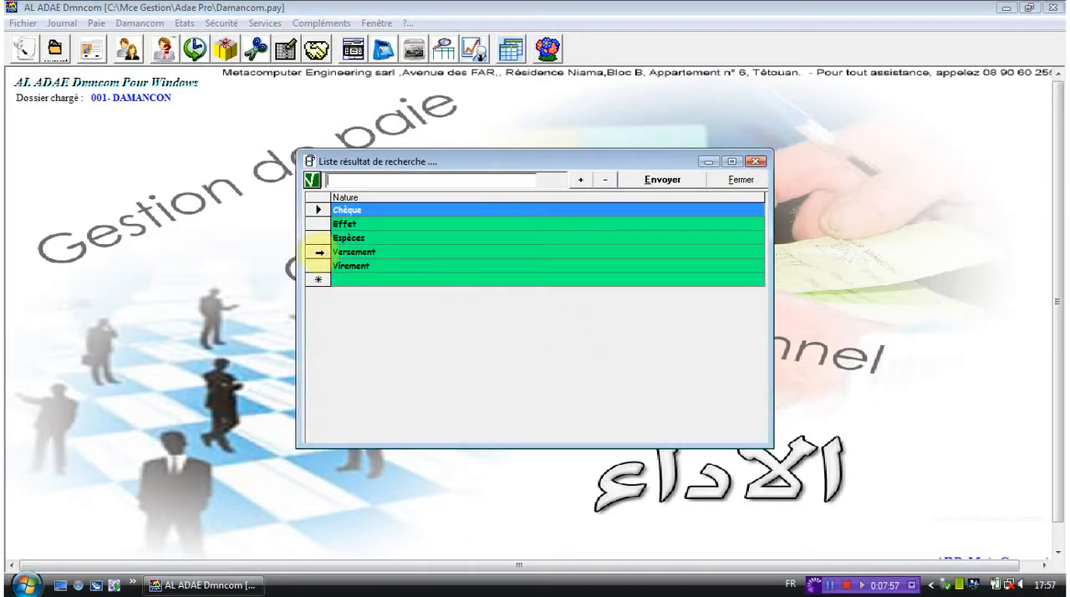
pyautogui.click(319, 253)
pyautogui.click(648, 180)
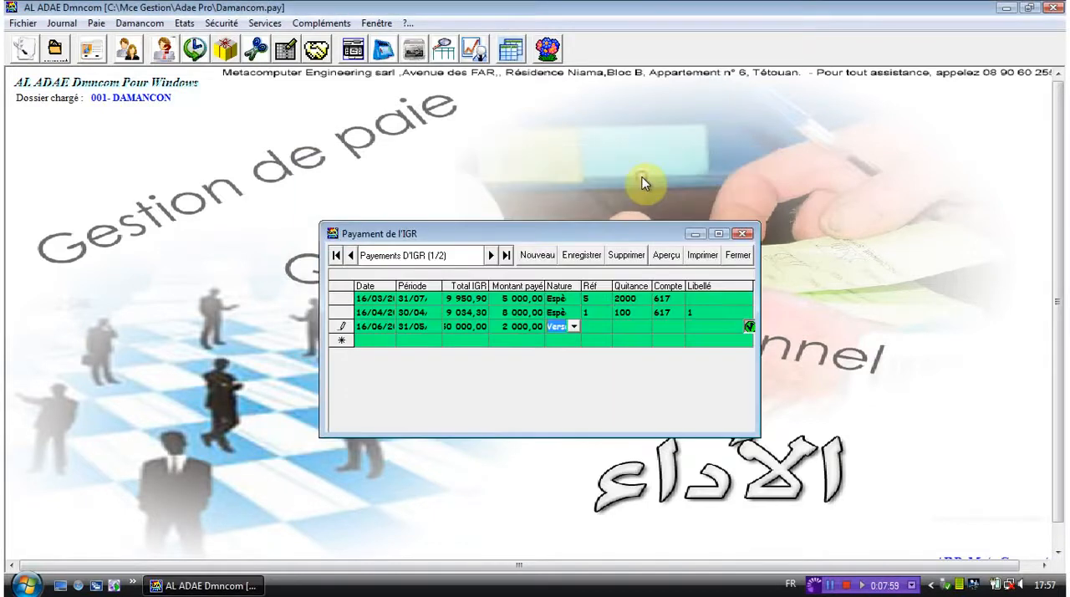
pyautogui.click(600, 325)
pyautogui.write('25')
# - Set the IGR payment's receipt (Quitance) to 4500 and its account to 6174 Charges sociales from the chart of accounts
pyautogui.click(627, 328)
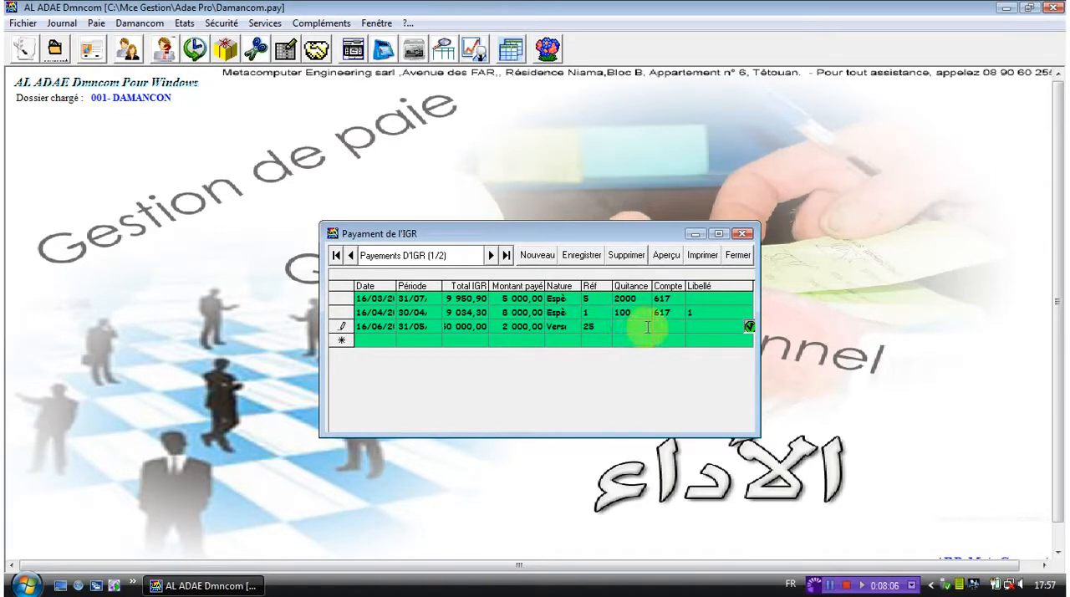
pyautogui.write('4500')
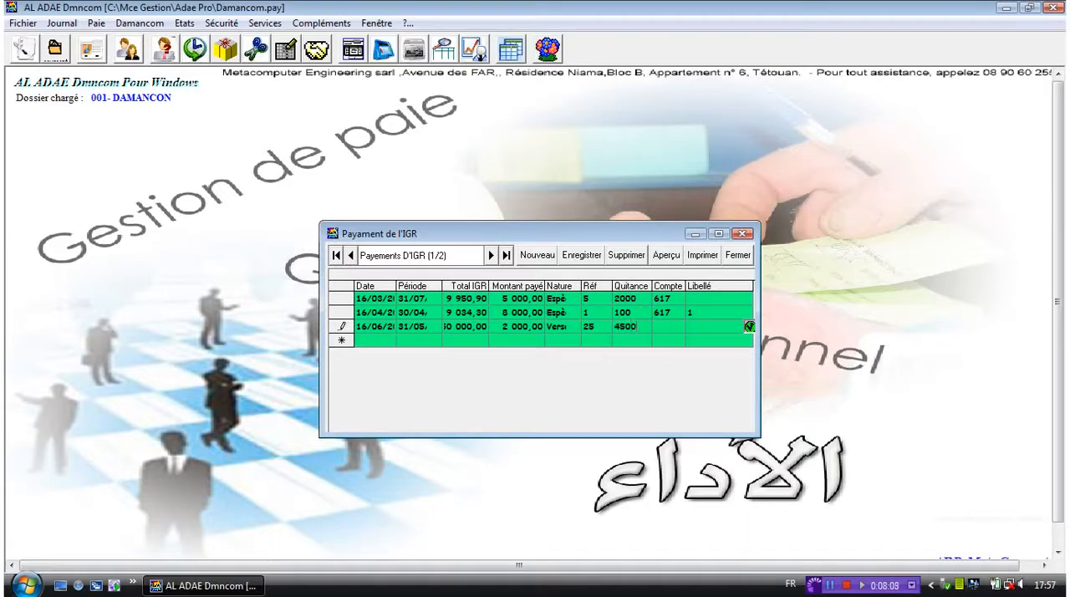
pyautogui.click(670, 329)
pyautogui.click(679, 327)
pyautogui.click(679, 336)
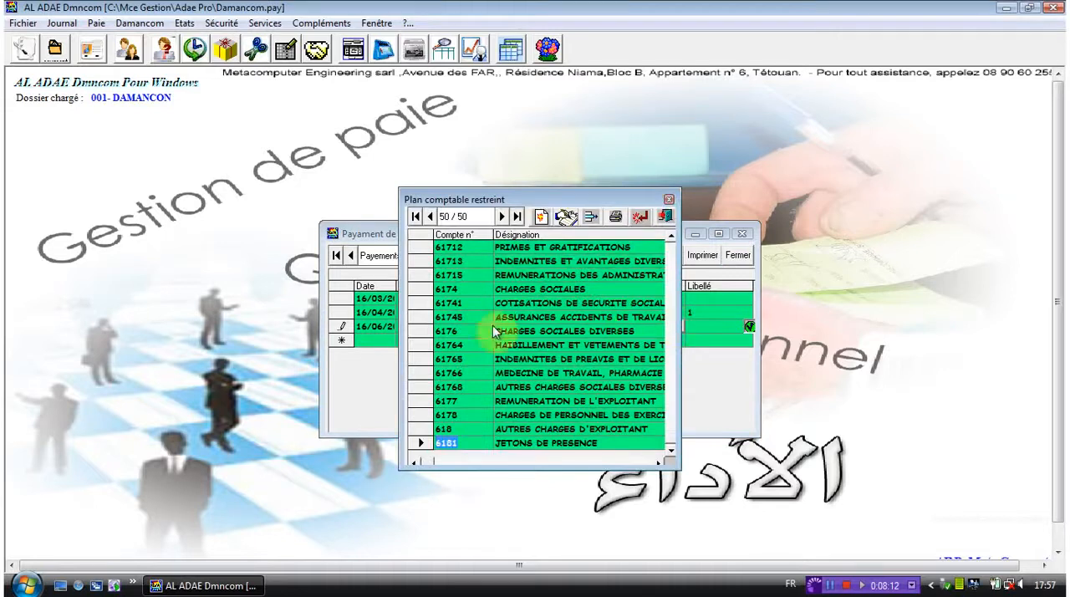
pyautogui.moveTo(421, 338); pyautogui.dragTo(422, 335)
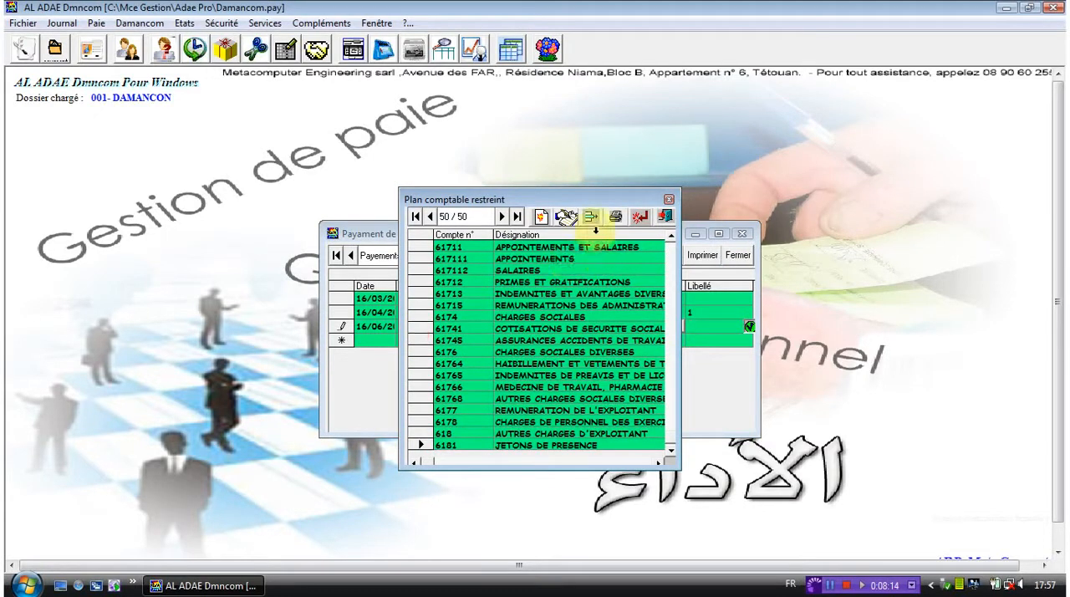
pyautogui.click(422, 317)
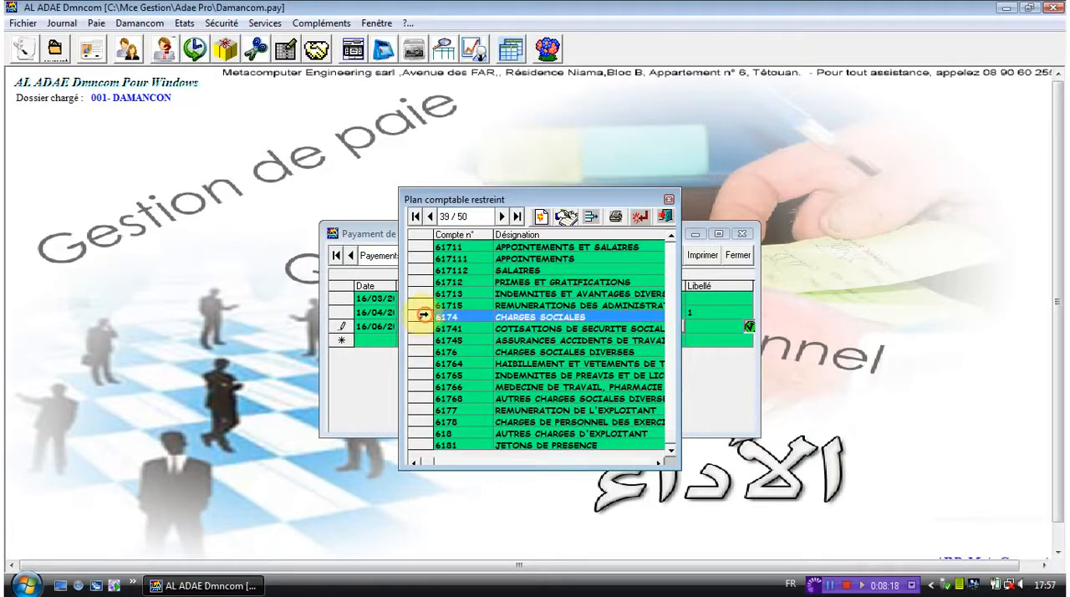
pyautogui.click(640, 216)
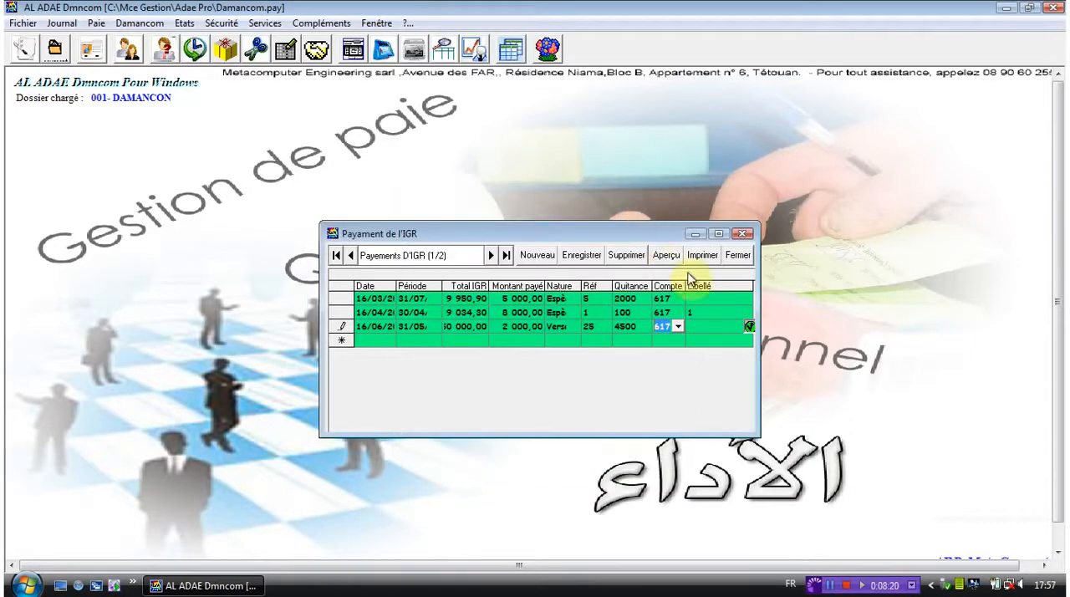
# - Set the IGR payment's label (Libellé) to 2, save the line and close the IGR payments
pyautogui.click(715, 326)
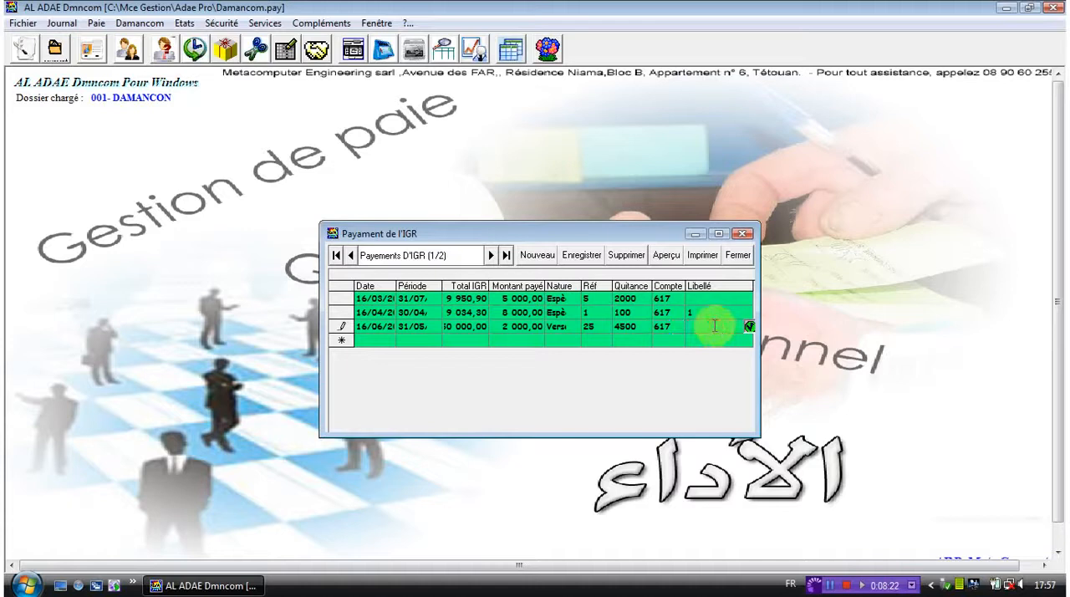
pyautogui.write('2')
pyautogui.click(571, 258)
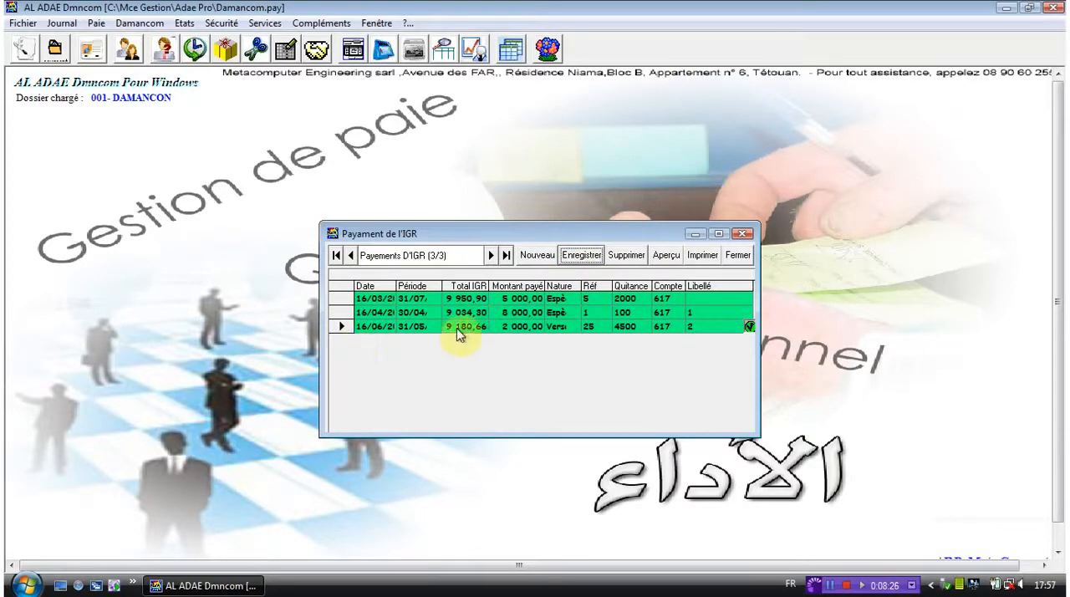
pyautogui.click(744, 233)
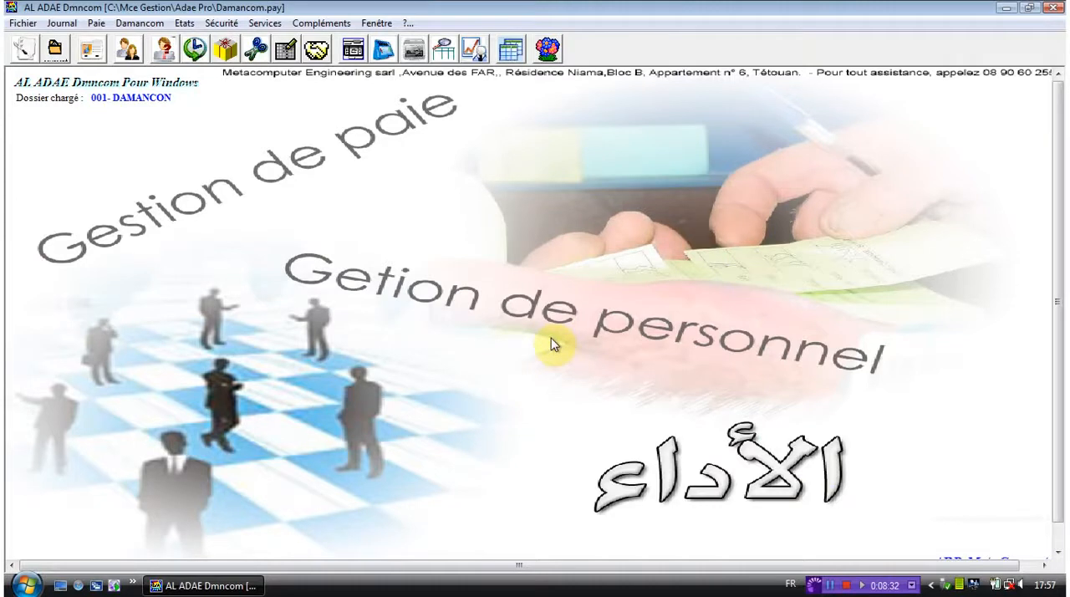
# - Open the social contributions payments (Cotisations sociales) and move their window away from the centre of the workspace
pyautogui.click(97, 23)
pyautogui.click(149, 216)
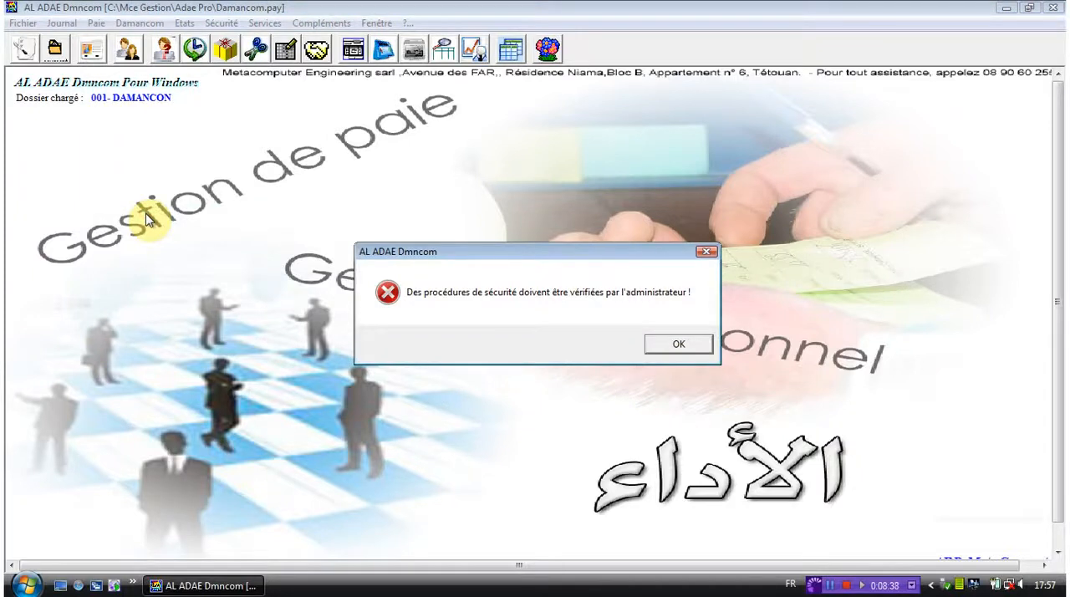
pyautogui.press('Return')
pyautogui.moveTo(458, 228); pyautogui.dragTo(357, 182)
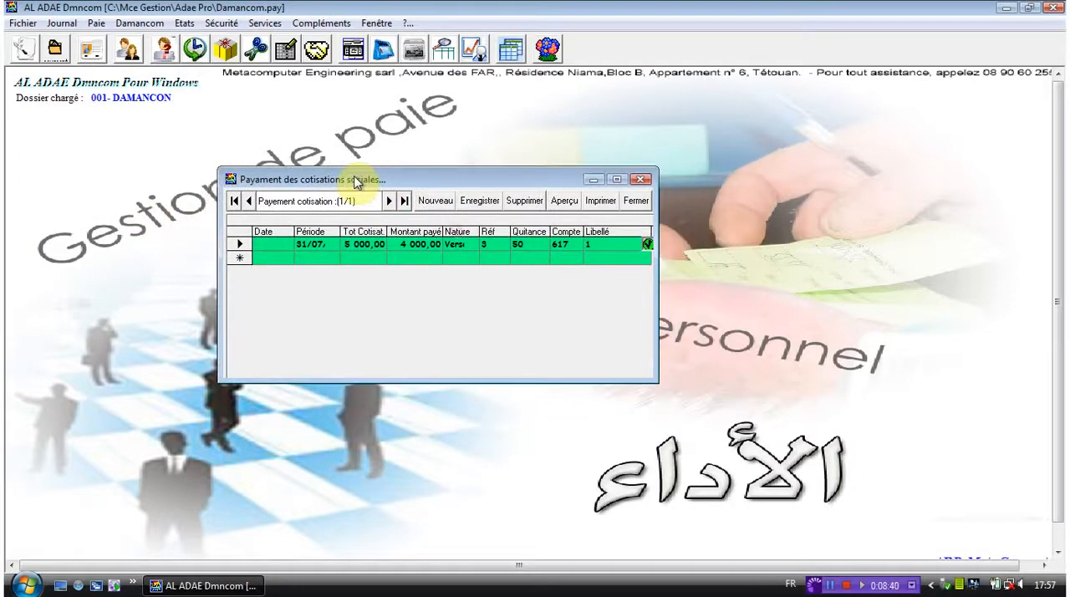